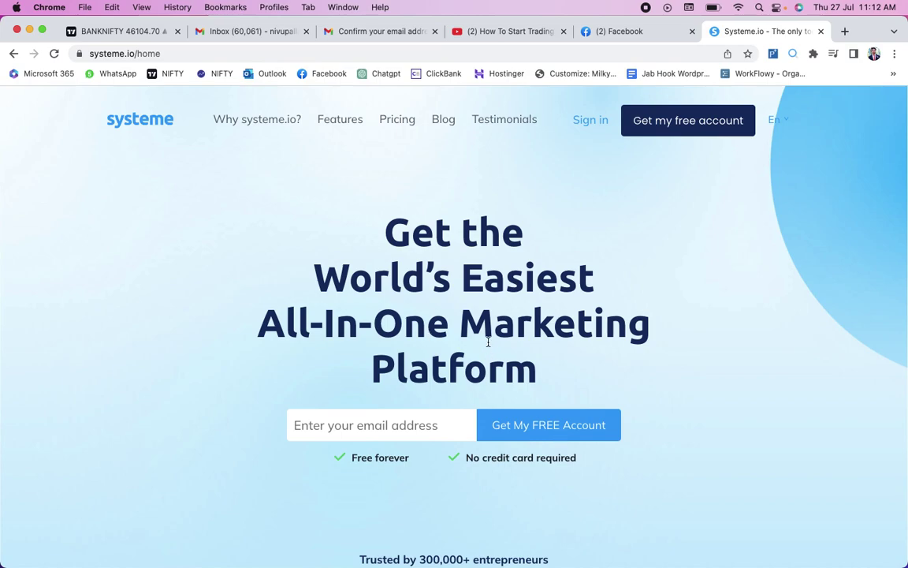
- Open the Systeme.io account through the confirmation link in the Gmail message and start creating a new funnel
{"action": "left_click", "coordinate": [377, 33]}
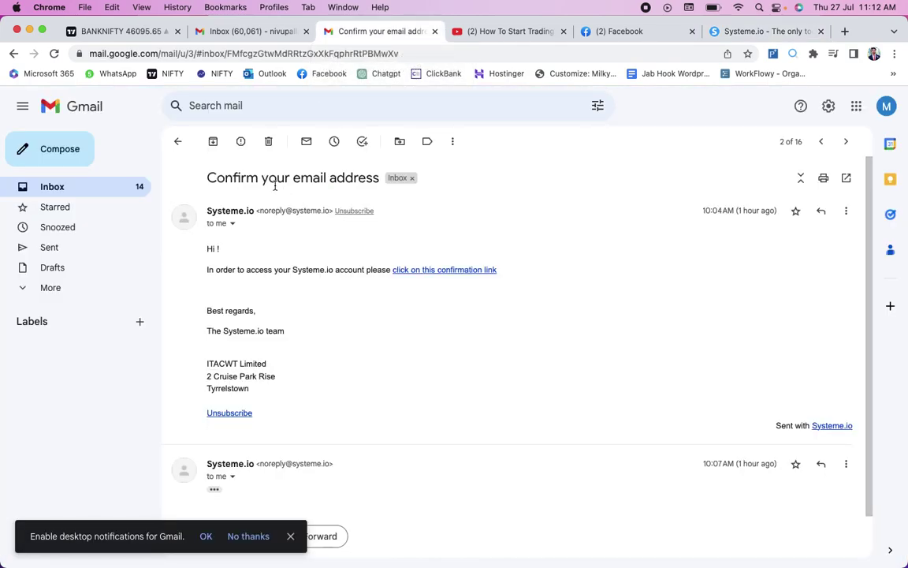
{"action": "left_click", "coordinate": [451, 270]}
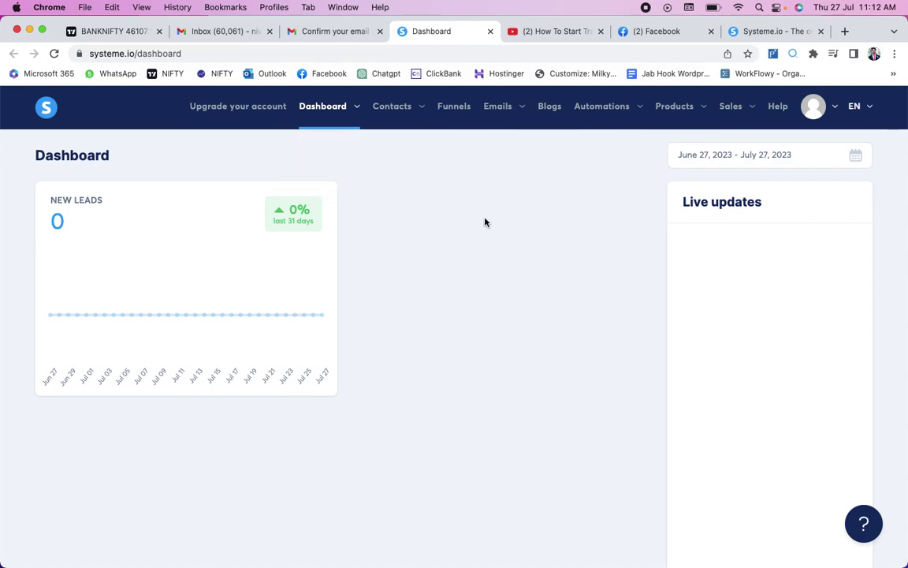
{"action": "left_click", "coordinate": [454, 110]}
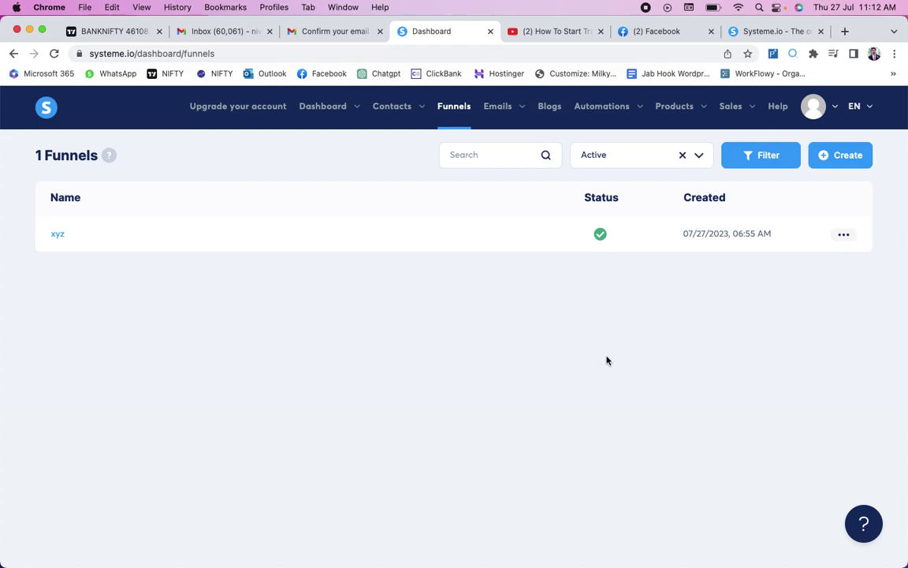
{"action": "left_click", "coordinate": [840, 160]}
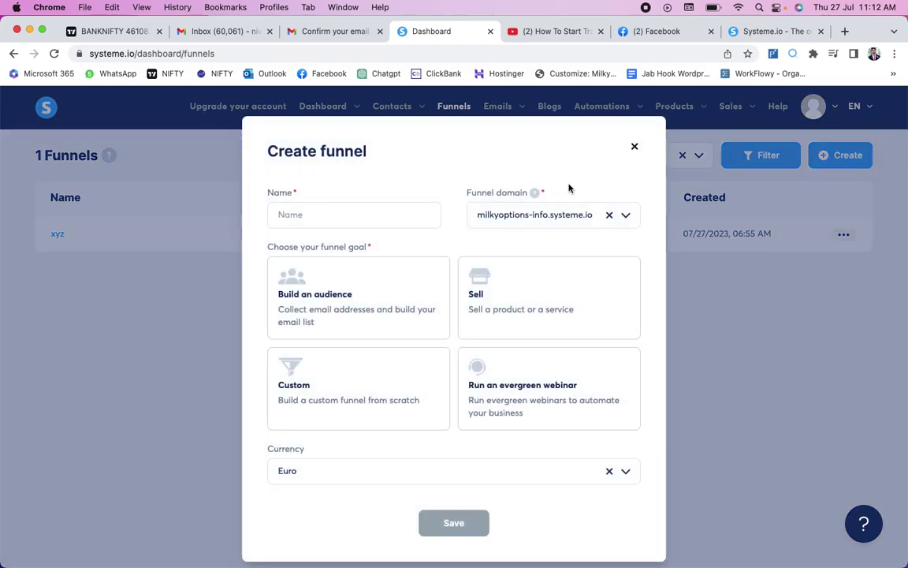
- Name the funnel "How To Start Trading? | Beginners Trading Guide", copying that part of the title from the open YouTube video
{"action": "left_click", "coordinate": [346, 215]}
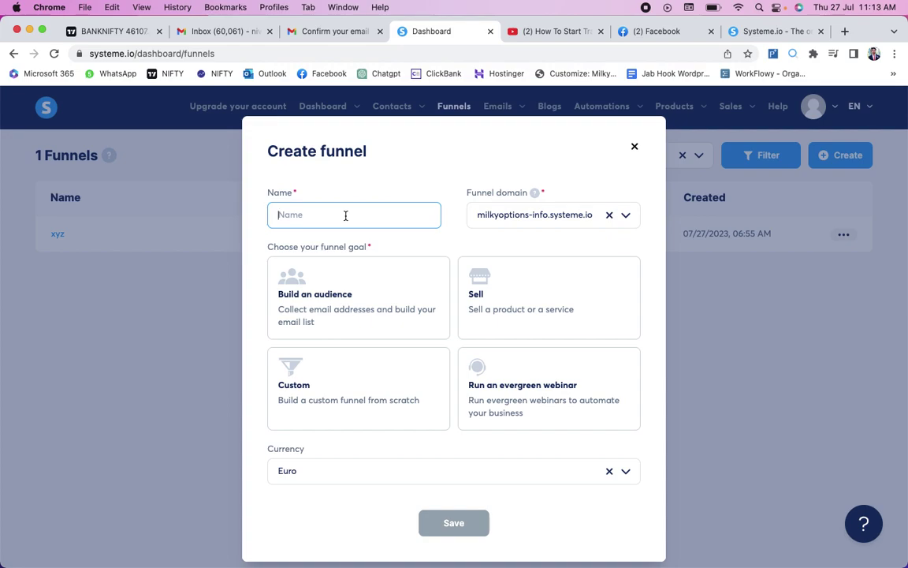
{"action": "left_click", "coordinate": [544, 36]}
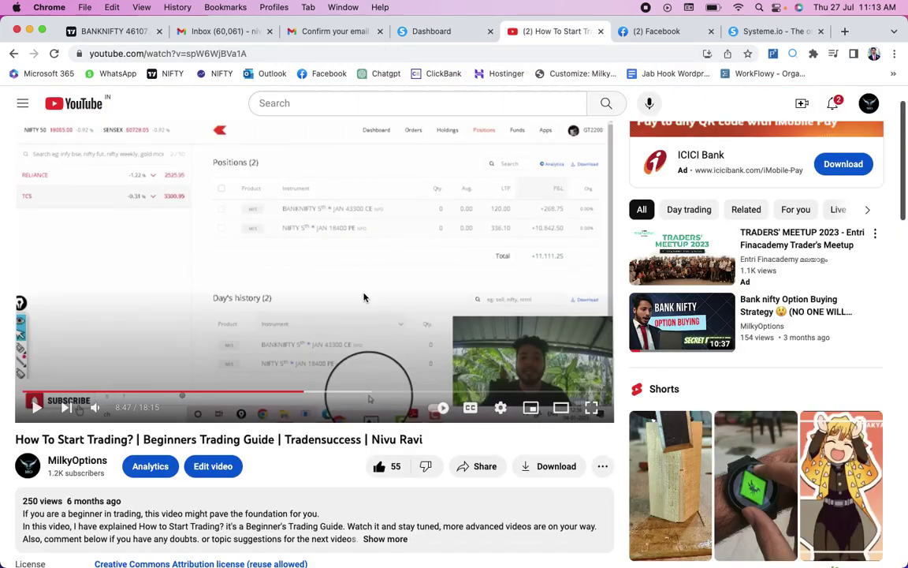
{"action": "left_click_drag", "start_coordinate": [14, 436], "coordinate": [261, 444]}
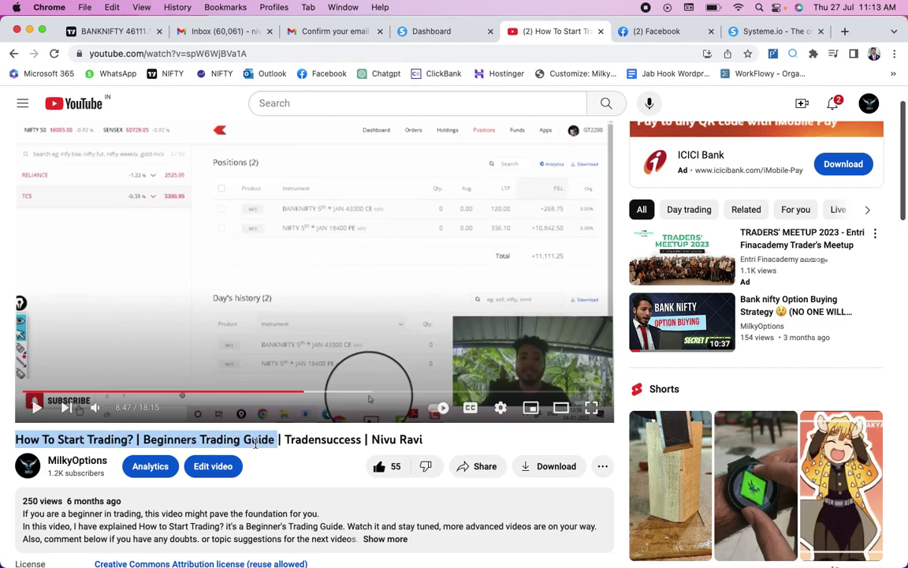
{"action": "right_click", "coordinate": [261, 444]}
{"action": "left_click", "coordinate": [276, 446]}
{"action": "left_click", "coordinate": [411, 35]}
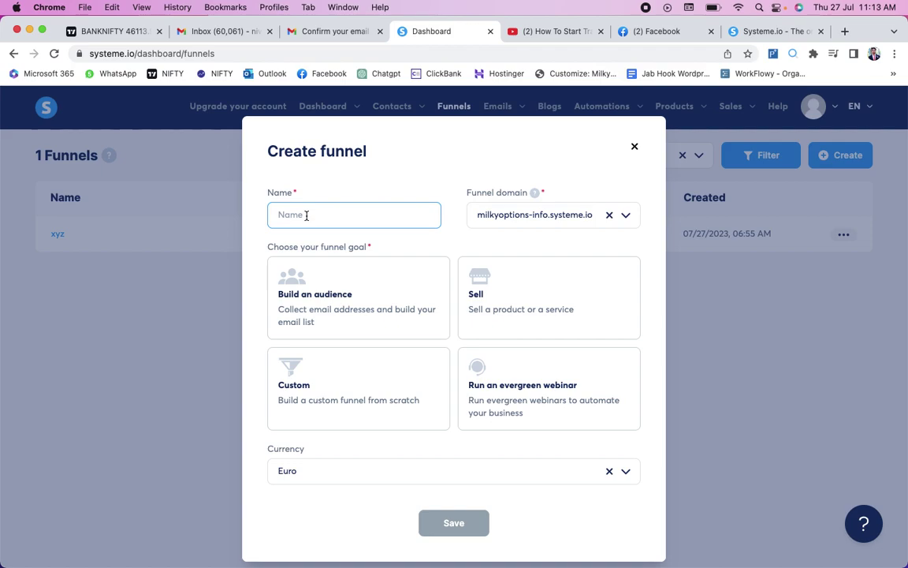
{"action": "key", "text": "super+v"}
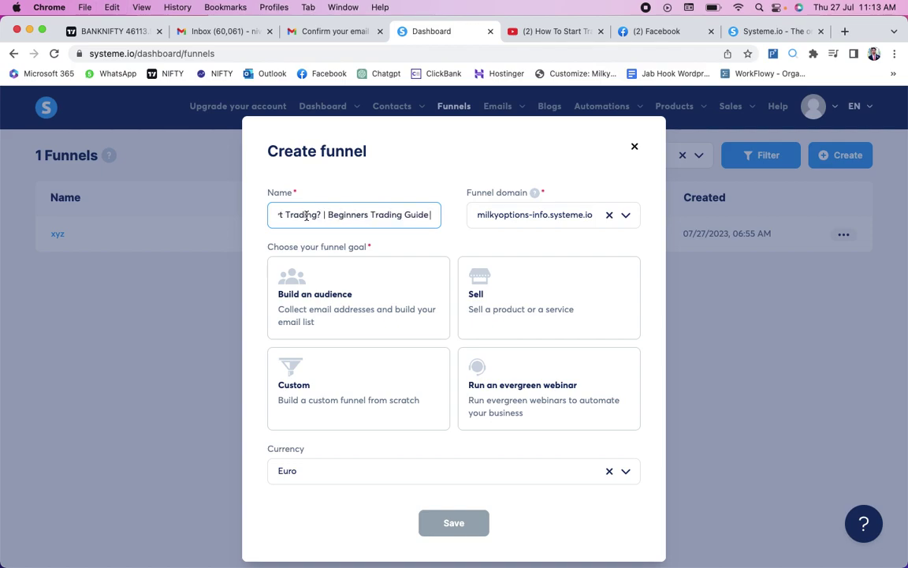
{"action": "key", "text": "super+Left"}
{"action": "key", "text": "super+Right"}
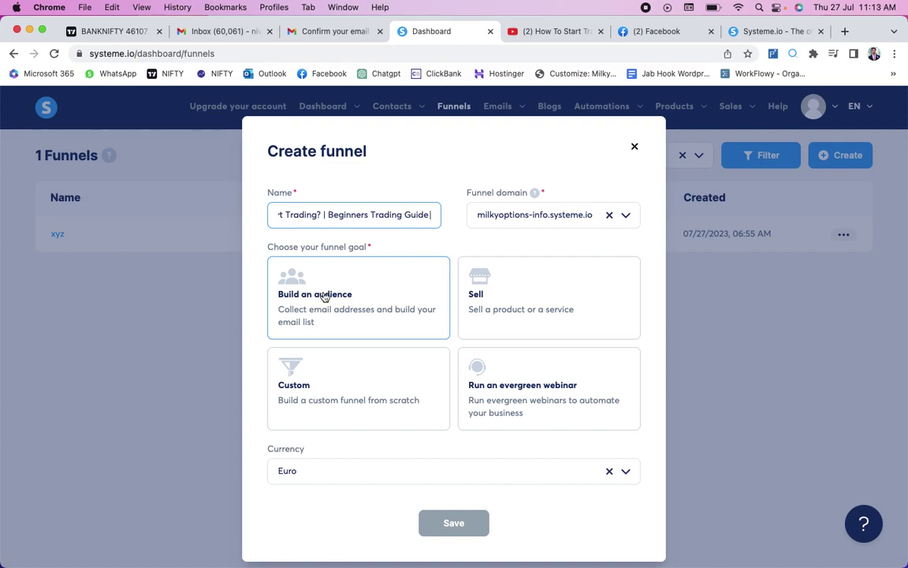
- Set the funnel goal to Build an audience and the currency to Indian rupee, and save the funnel
{"action": "left_click", "coordinate": [329, 300]}
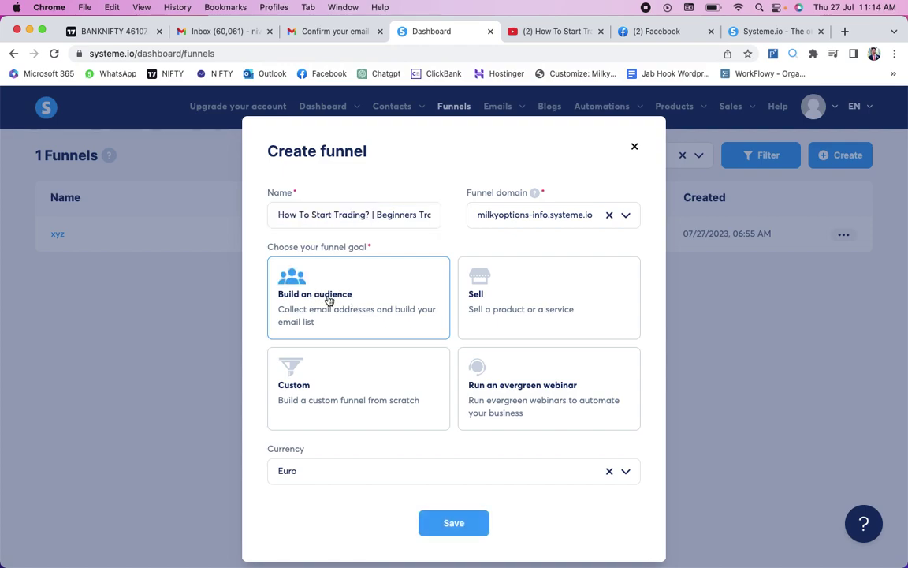
{"action": "scroll", "coordinate": [328, 300], "scroll_direction": "down", "scroll_amount": 1}
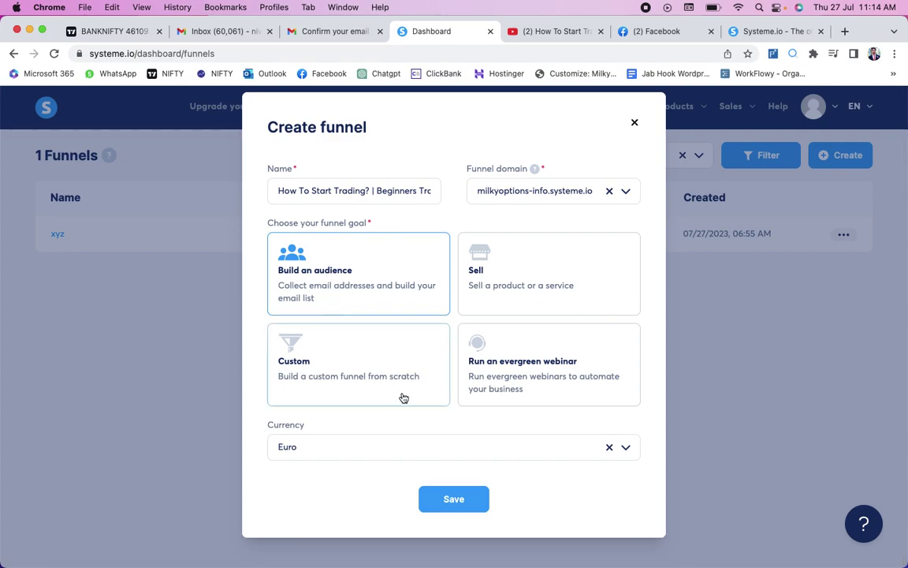
{"action": "left_click", "coordinate": [590, 442]}
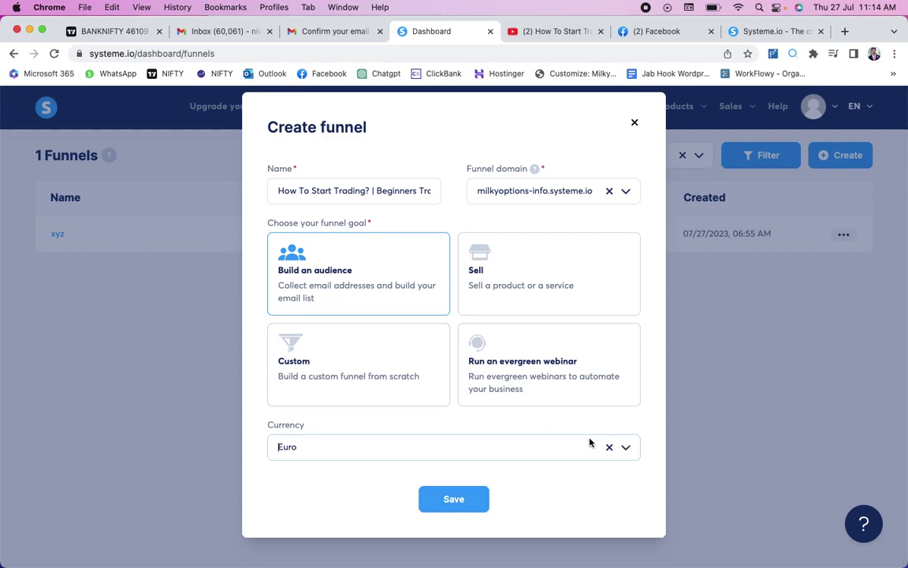
{"action": "left_click", "coordinate": [625, 448]}
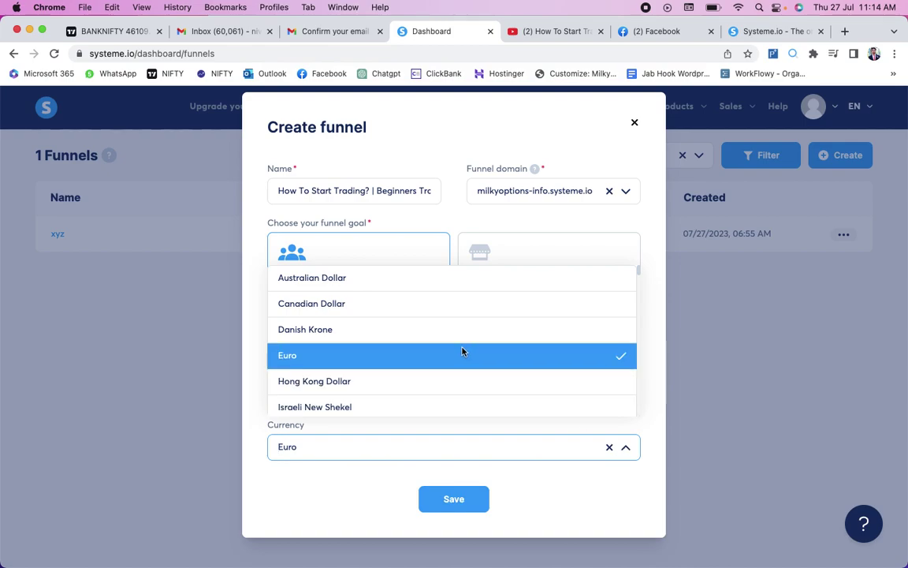
{"action": "scroll", "coordinate": [437, 326], "scroll_direction": "down", "scroll_amount": 5}
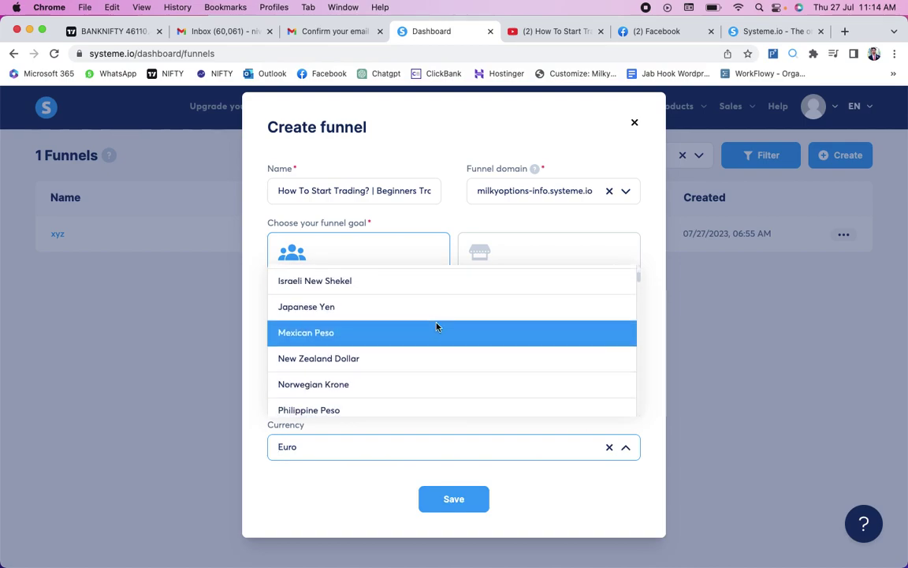
{"action": "scroll", "coordinate": [437, 327], "scroll_direction": "down", "scroll_amount": 1}
{"action": "scroll", "coordinate": [437, 326], "scroll_direction": "up", "scroll_amount": 10}
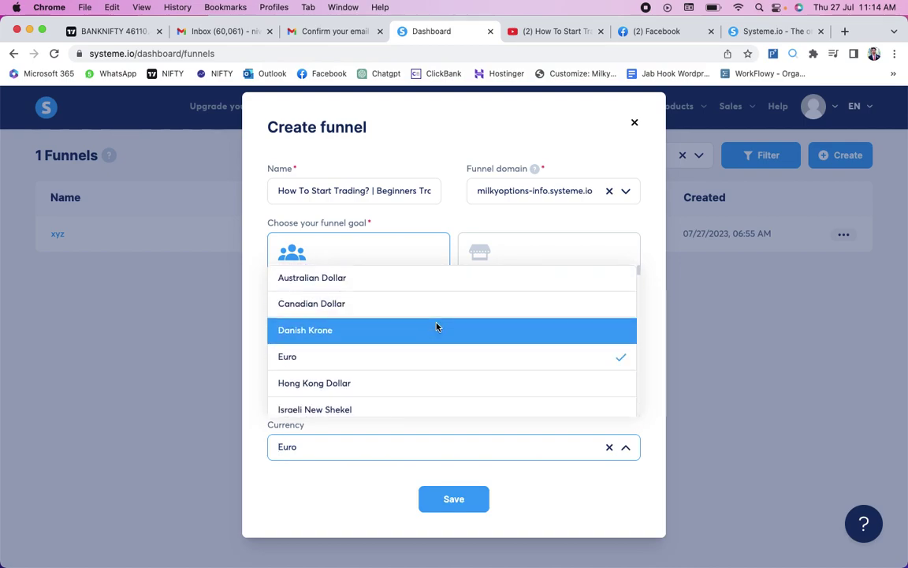
{"action": "scroll", "coordinate": [437, 326], "scroll_direction": "down", "scroll_amount": 10}
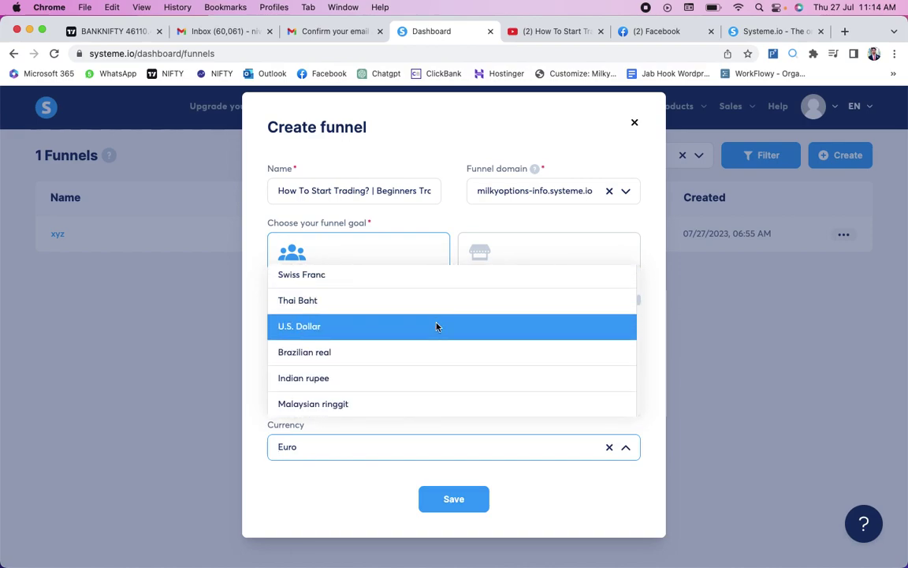
{"action": "left_click", "coordinate": [391, 310]}
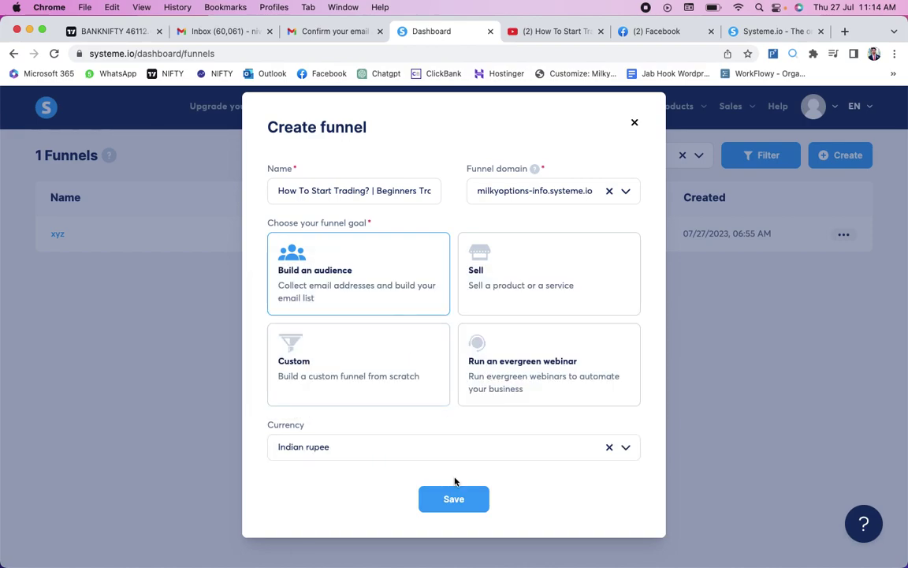
{"action": "left_click", "coordinate": [452, 499]}
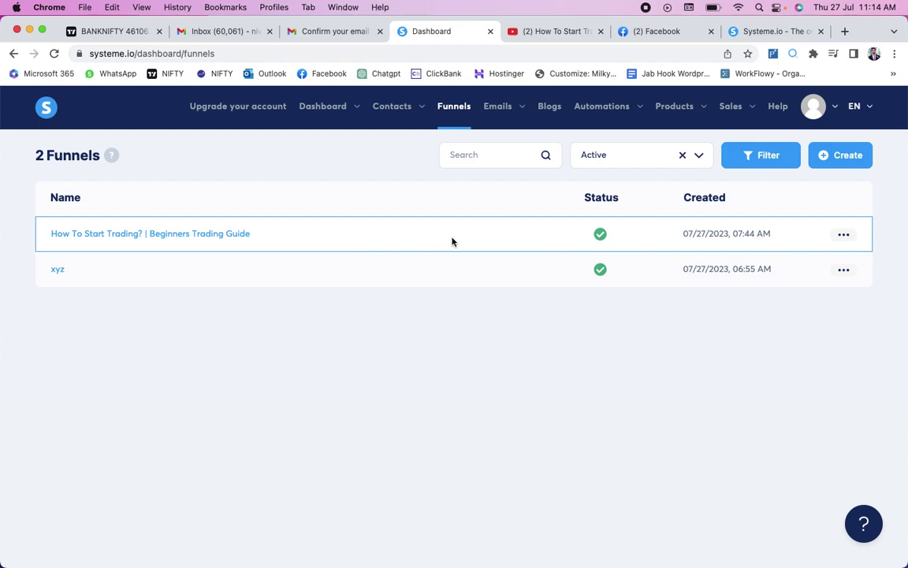
{"action": "left_click", "coordinate": [843, 235]}
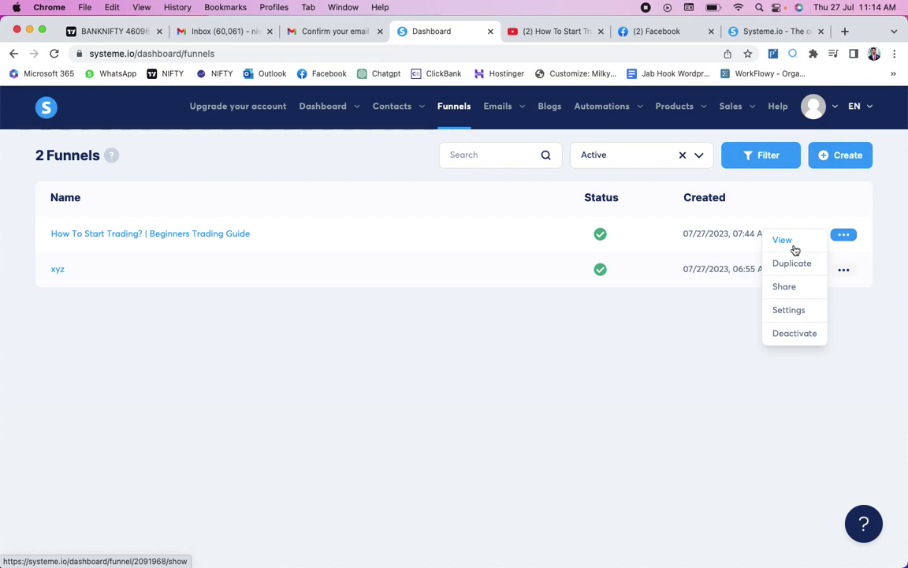
{"action": "left_click", "coordinate": [702, 317]}
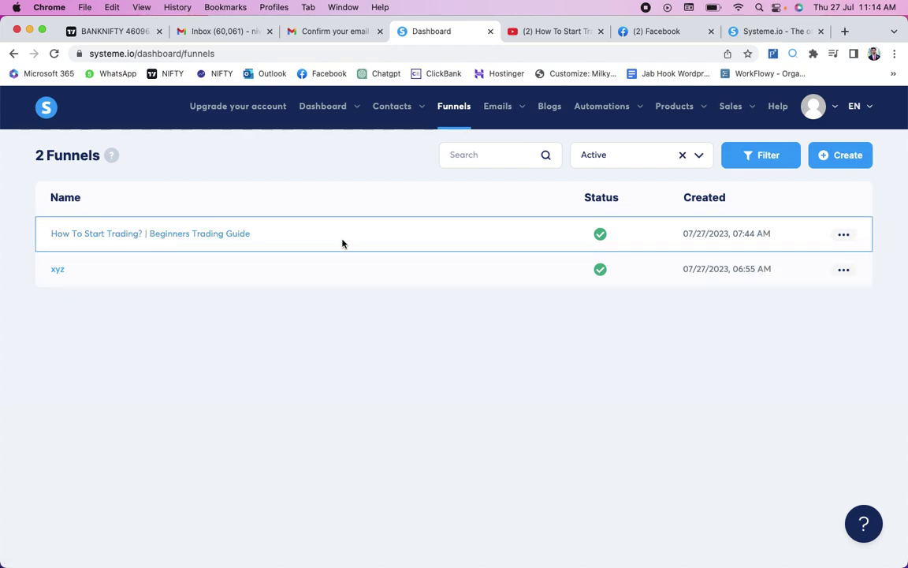
{"action": "left_click", "coordinate": [843, 235]}
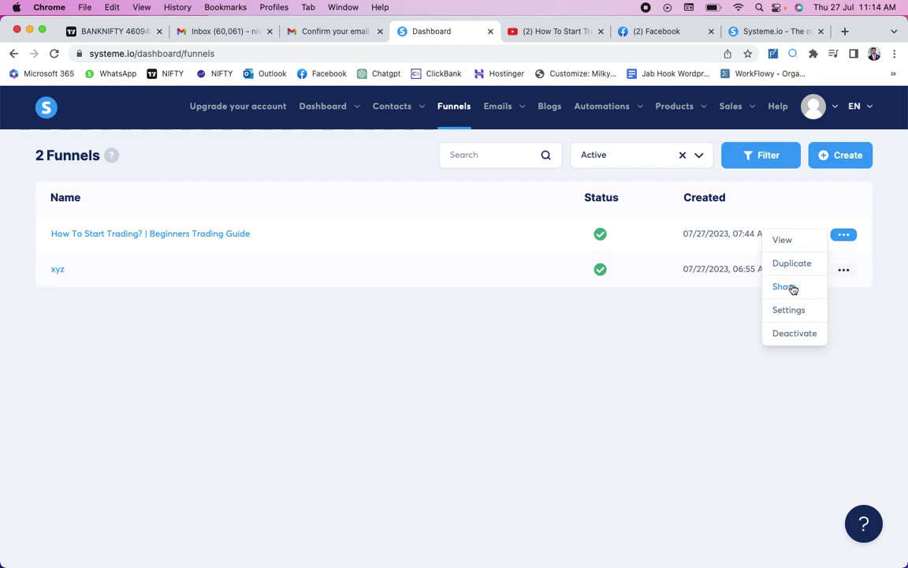
{"action": "left_click", "coordinate": [788, 243]}
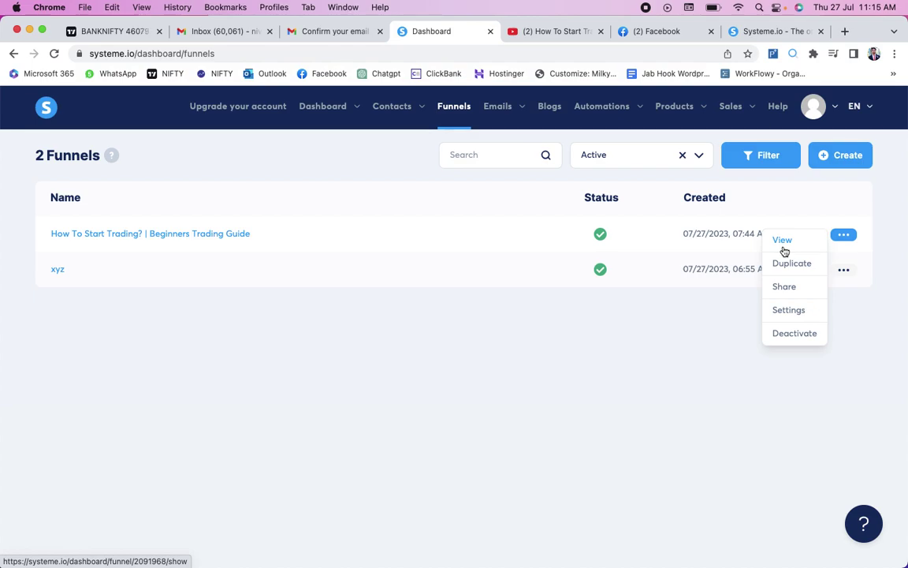
{"action": "left_click_drag", "start_coordinate": [462, 421], "coordinate": [569, 393]}
{"action": "left_click", "coordinate": [845, 236]}
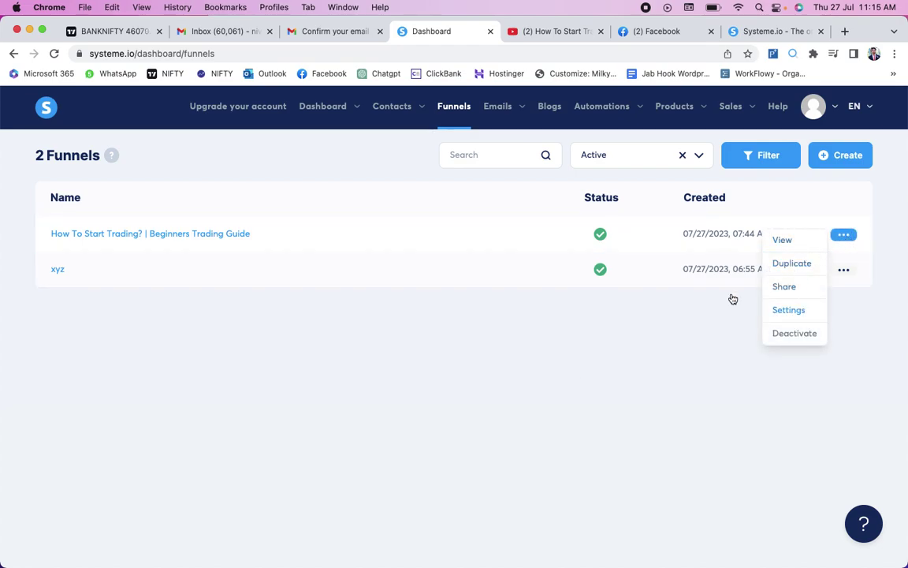
{"action": "left_click", "coordinate": [624, 459]}
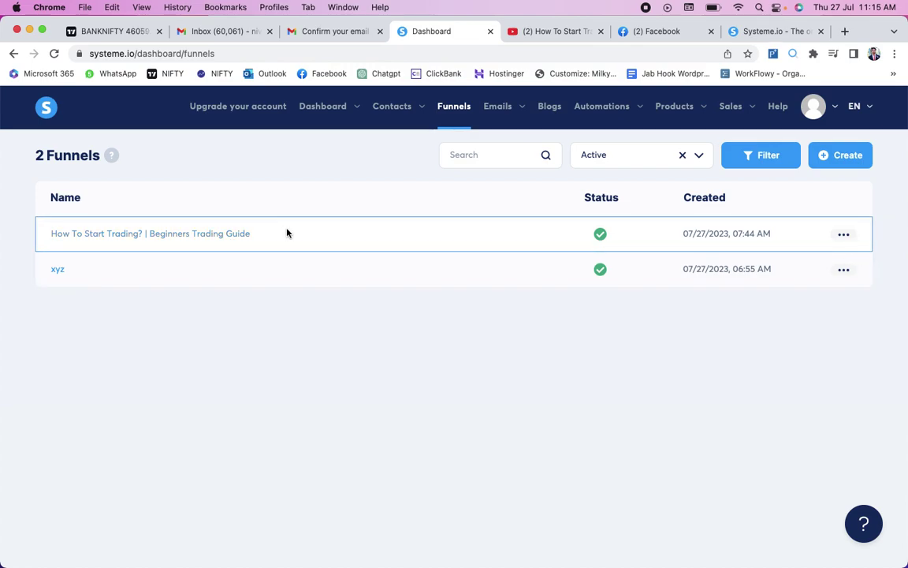
- Open the "How To Start Trading? | Beginners Trading Guide" funnel from the funnels list
{"action": "left_click", "coordinate": [111, 234]}
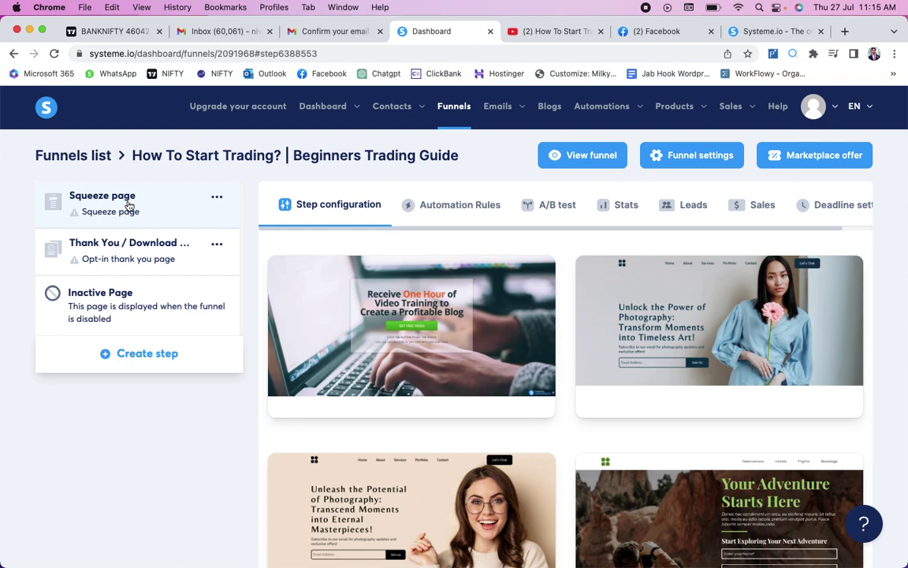
- Switch to Facebook, examine the landing page and registration form behind the sponsored 10X Workshop ad, and close both pages
{"action": "left_click", "coordinate": [656, 31]}
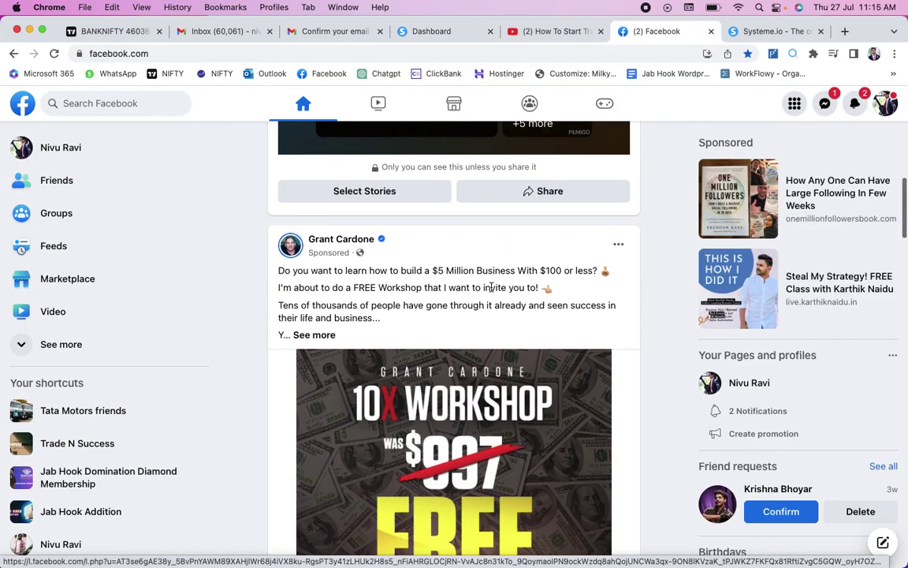
{"action": "scroll", "coordinate": [491, 287], "scroll_direction": "down", "scroll_amount": 4}
{"action": "scroll", "coordinate": [491, 292], "scroll_direction": "up", "scroll_amount": 2}
{"action": "scroll", "coordinate": [492, 292], "scroll_direction": "down", "scroll_amount": 5}
{"action": "scroll", "coordinate": [492, 292], "scroll_direction": "up", "scroll_amount": 4}
{"action": "left_click", "coordinate": [562, 324]}
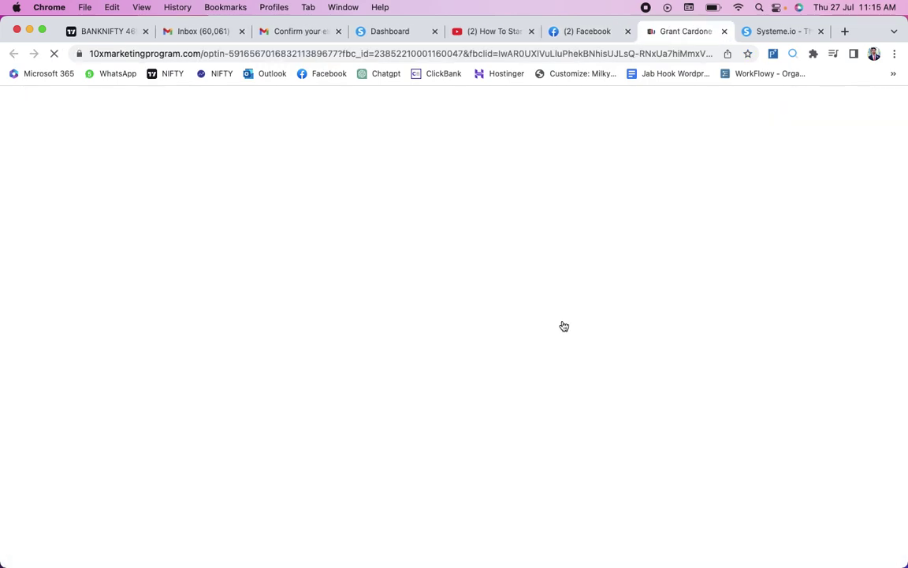
{"action": "scroll", "coordinate": [544, 404], "scroll_direction": "down", "scroll_amount": 4}
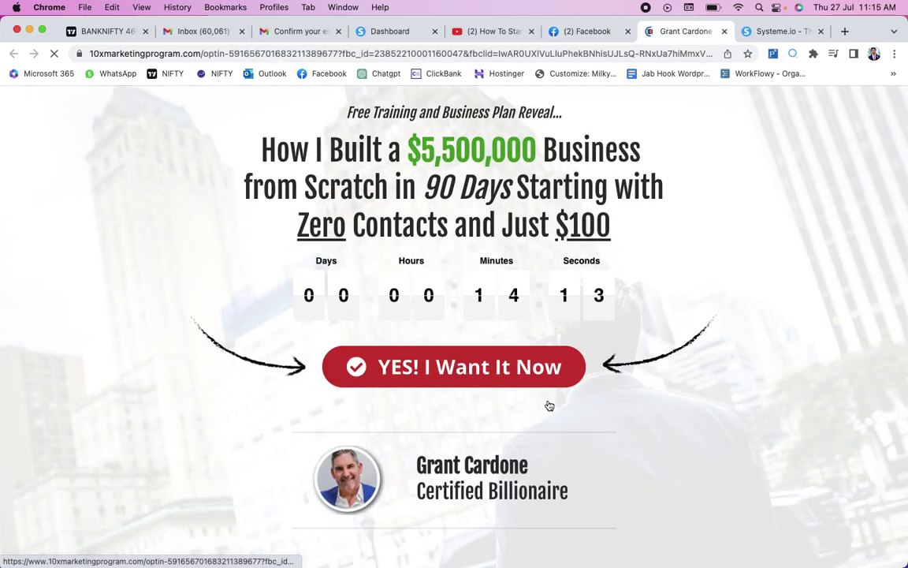
{"action": "scroll", "coordinate": [546, 402], "scroll_direction": "up", "scroll_amount": 3}
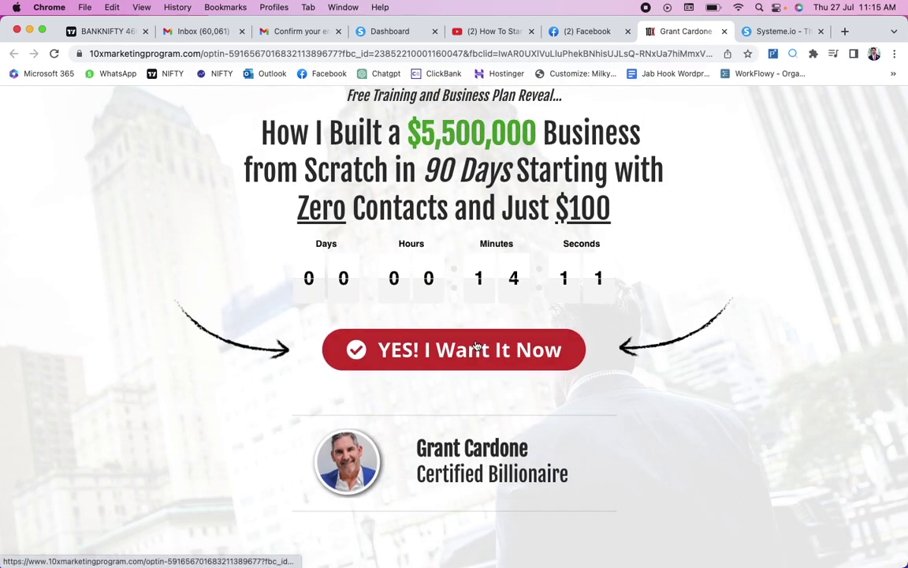
{"action": "left_click", "coordinate": [489, 364]}
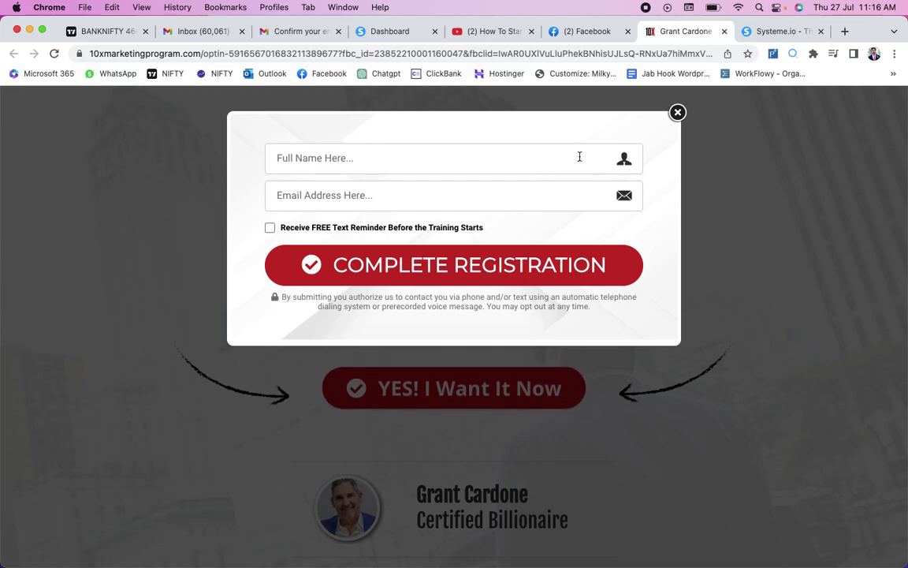
{"action": "left_click", "coordinate": [724, 32]}
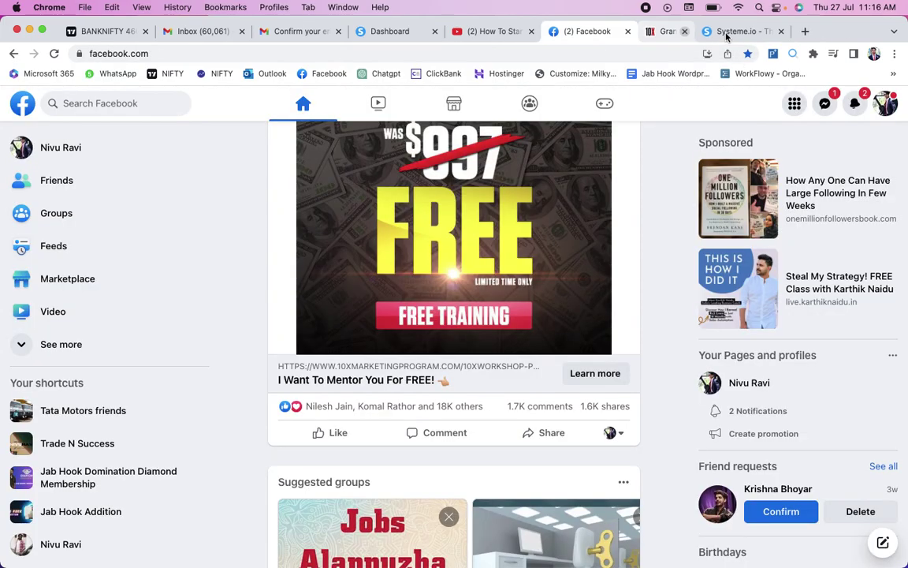
{"action": "left_click", "coordinate": [627, 31]}
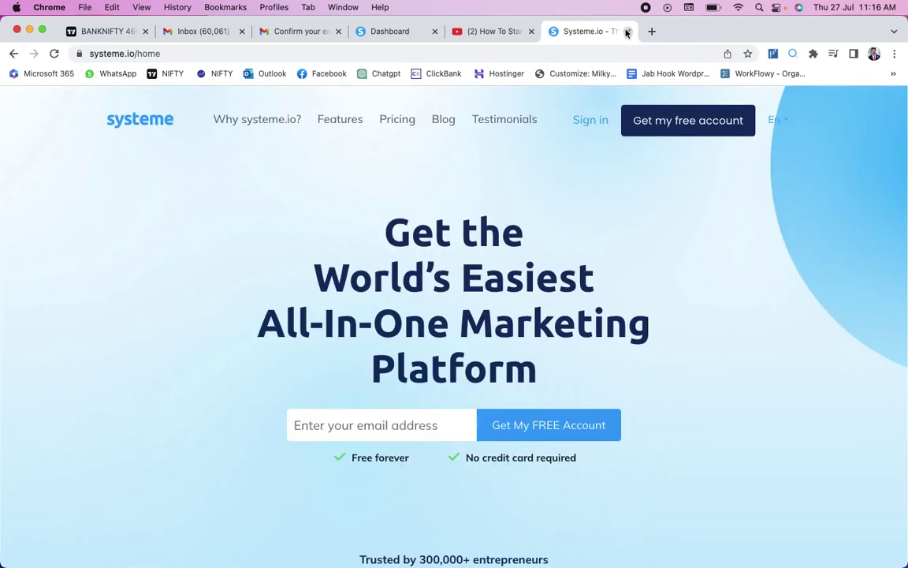
- Return to the Systeme.io funnel and view the template choices of its Thank You / Download Page step
{"action": "left_click", "coordinate": [364, 28]}
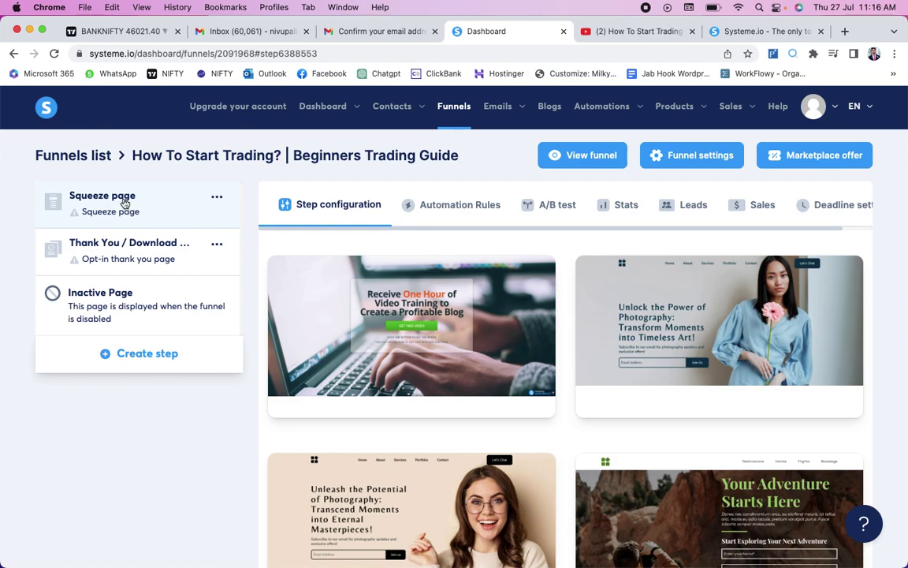
{"action": "left_click", "coordinate": [132, 250]}
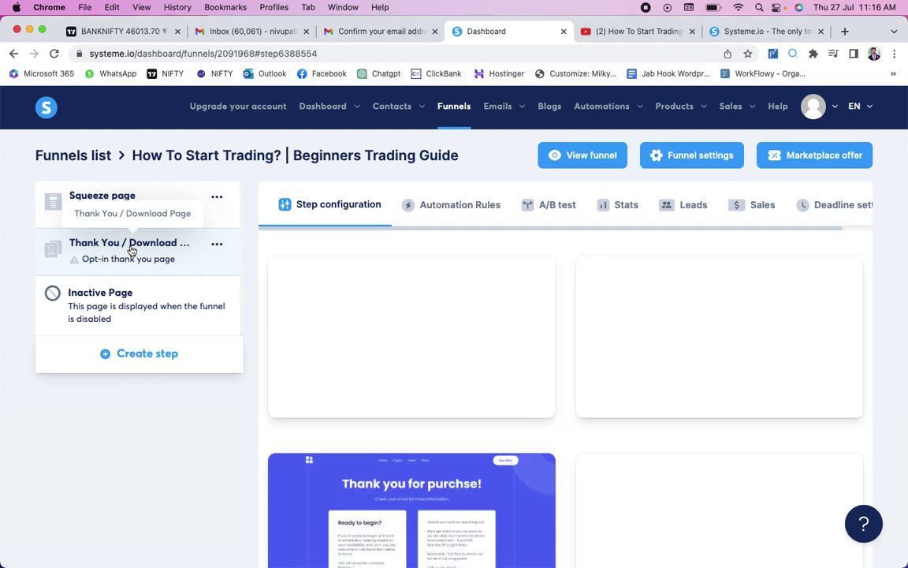
- Browse the templates of the Squeeze page step and select the "How to Launch a New Business: Three Approaches That Work" template
{"action": "left_click", "coordinate": [116, 196]}
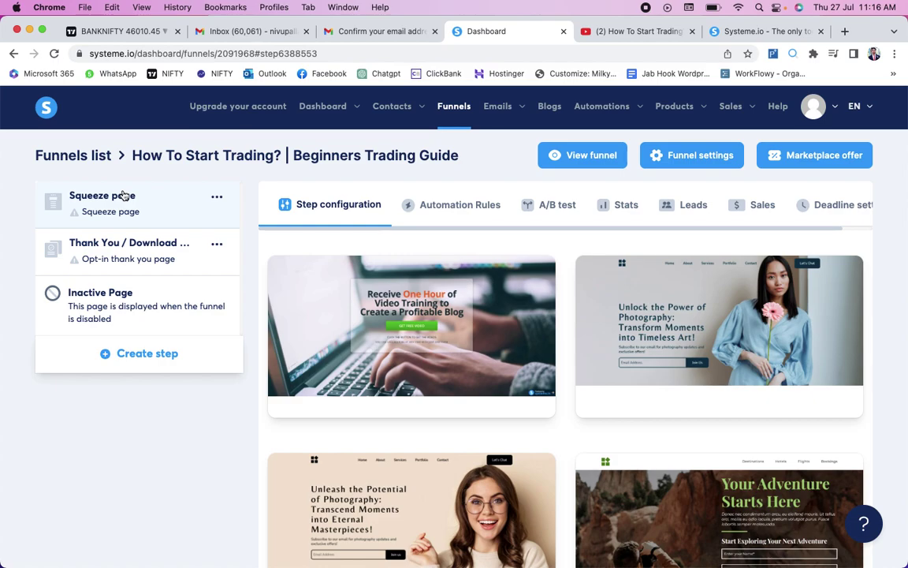
{"action": "mouse_move", "coordinate": [678, 303]}
{"action": "mouse_move", "coordinate": [464, 412]}
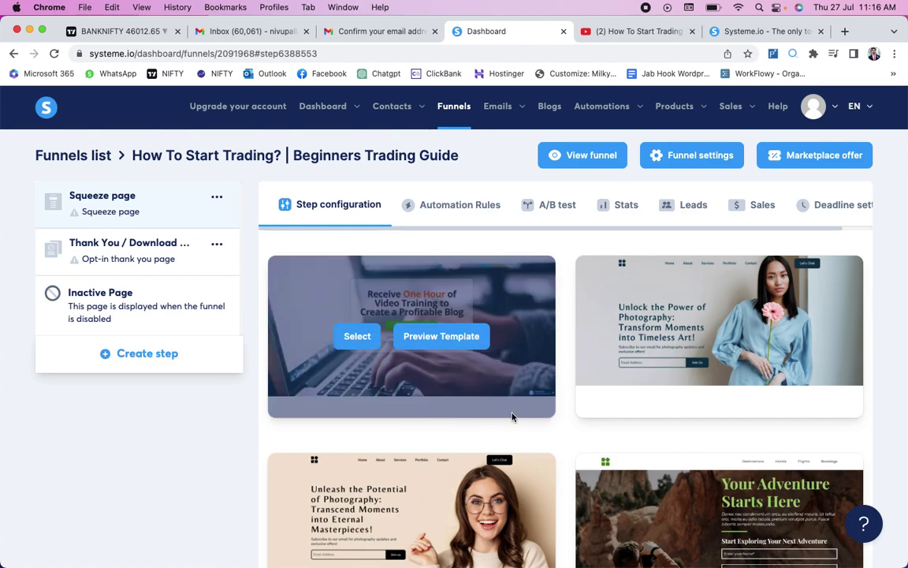
{"action": "scroll", "coordinate": [512, 417], "scroll_direction": "down", "scroll_amount": 5}
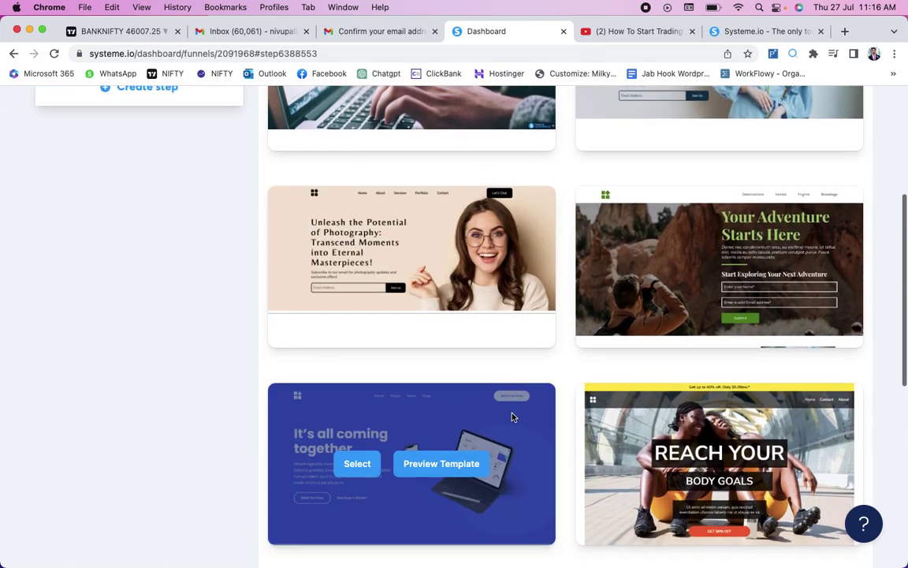
{"action": "scroll", "coordinate": [512, 417], "scroll_direction": "down", "scroll_amount": 7}
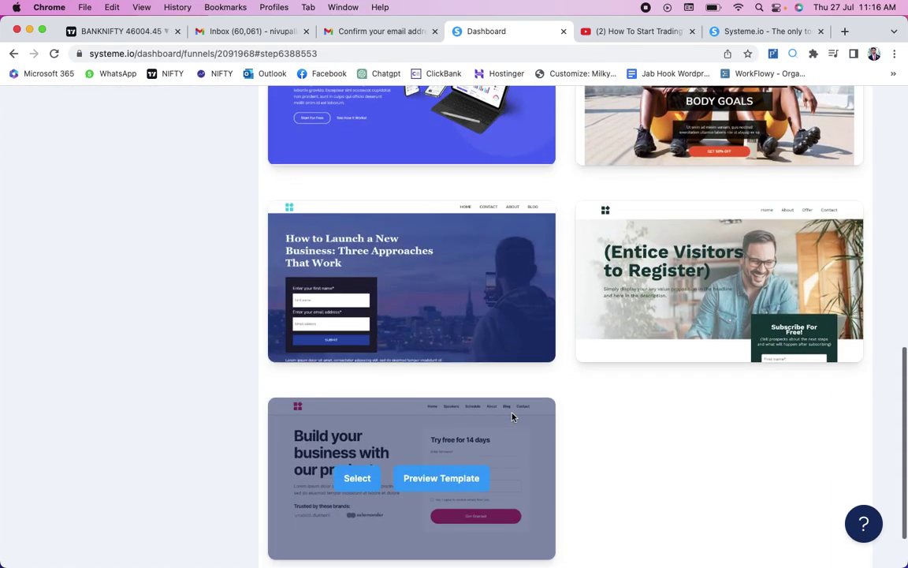
{"action": "scroll", "coordinate": [511, 417], "scroll_direction": "up", "scroll_amount": 3}
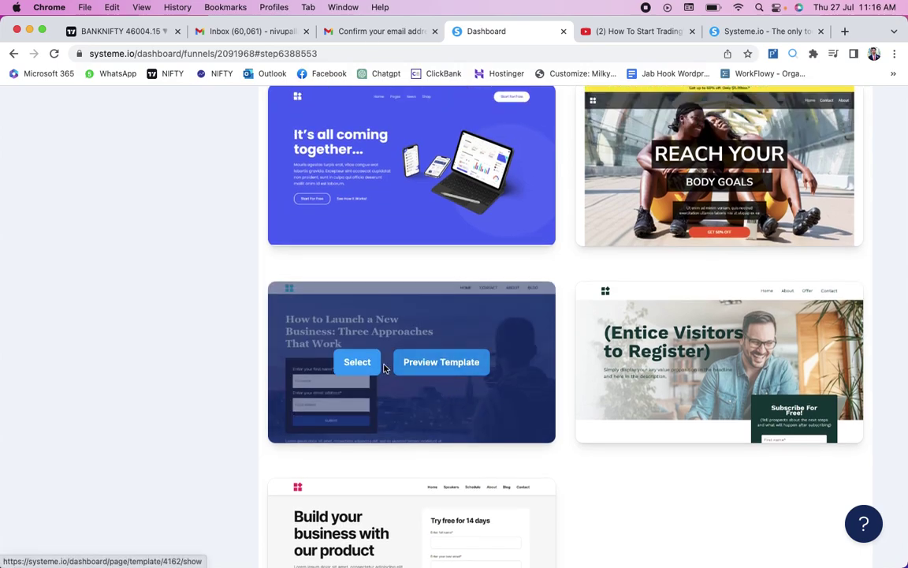
{"action": "scroll", "coordinate": [627, 362], "scroll_direction": "down", "scroll_amount": 1}
{"action": "scroll", "coordinate": [626, 362], "scroll_direction": "down", "scroll_amount": 3}
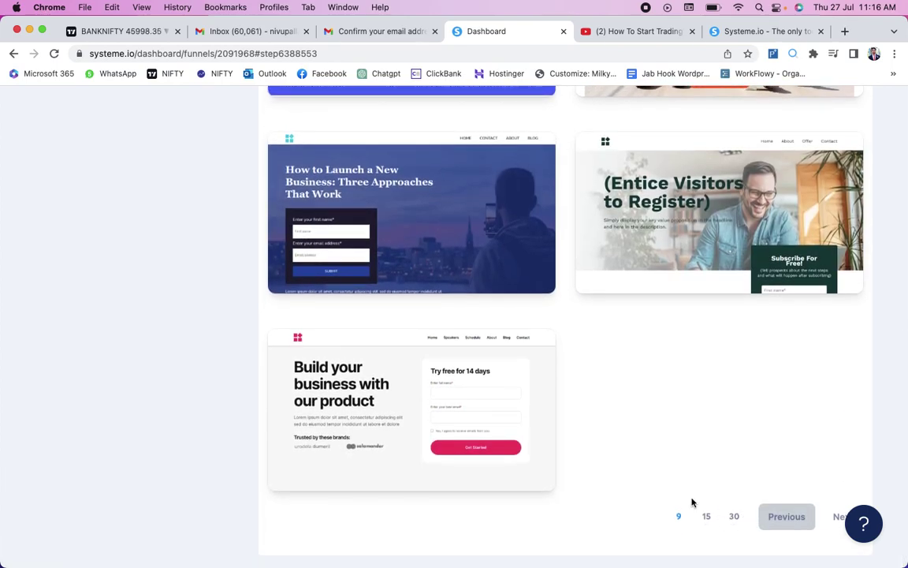
{"action": "scroll", "coordinate": [550, 191], "scroll_direction": "up", "scroll_amount": 1}
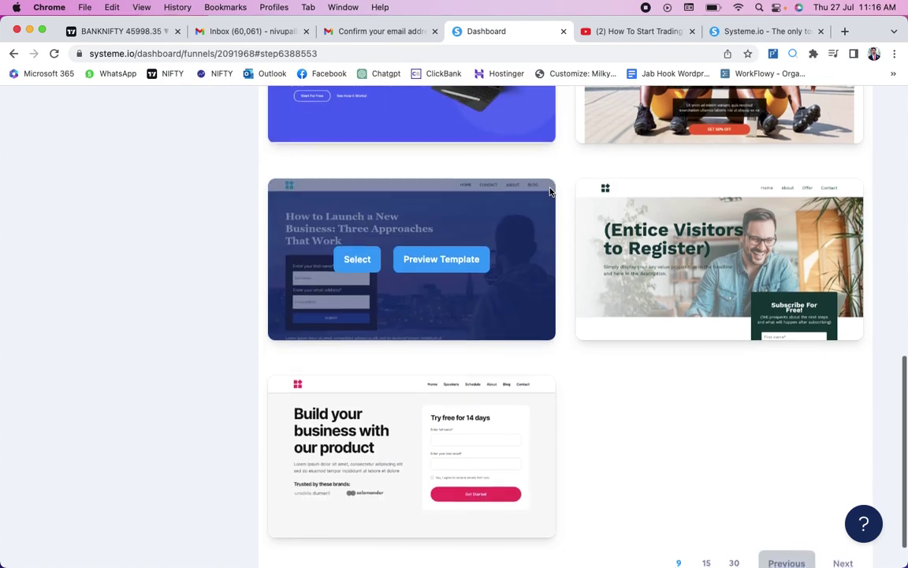
{"action": "left_click", "coordinate": [354, 260]}
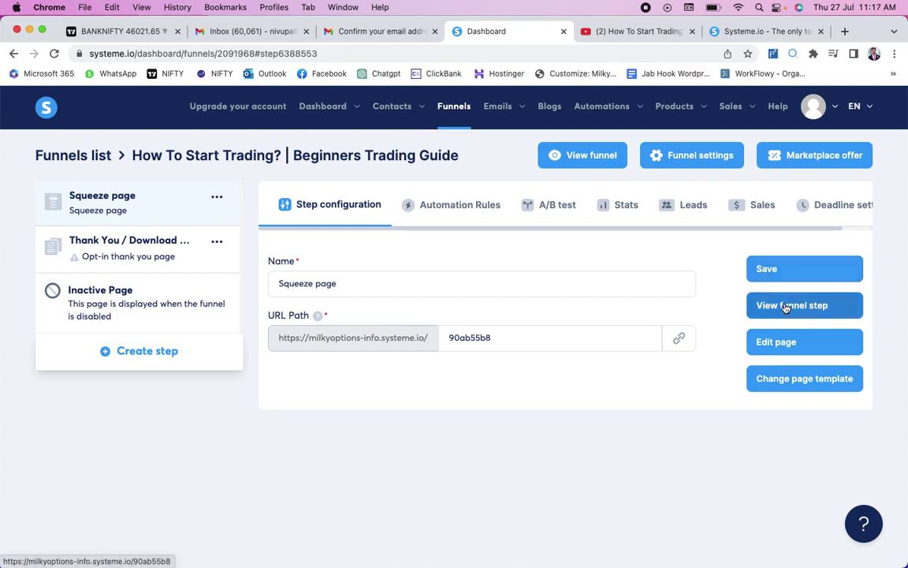
- Save the Squeeze page step's configuration and open its page in the page editor
{"action": "left_click", "coordinate": [781, 270]}
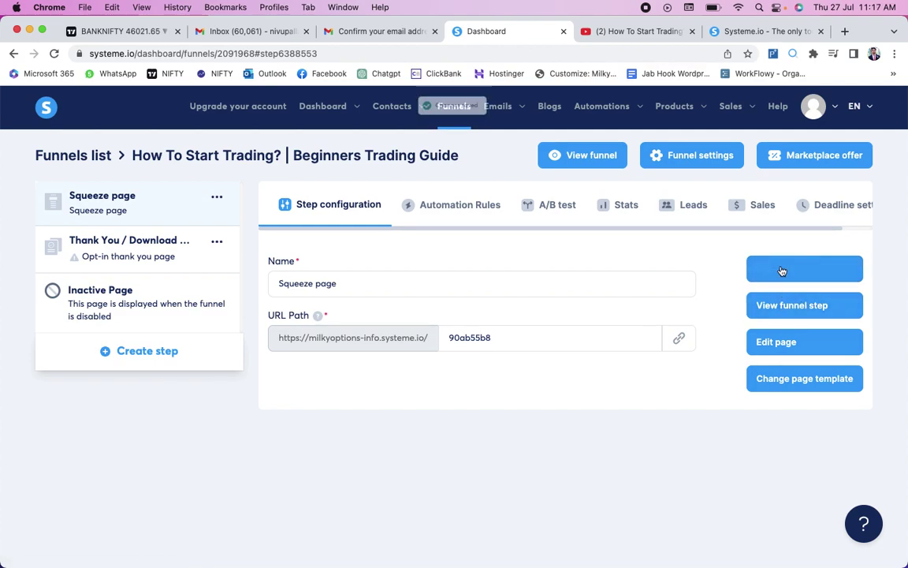
{"action": "left_click", "coordinate": [776, 342]}
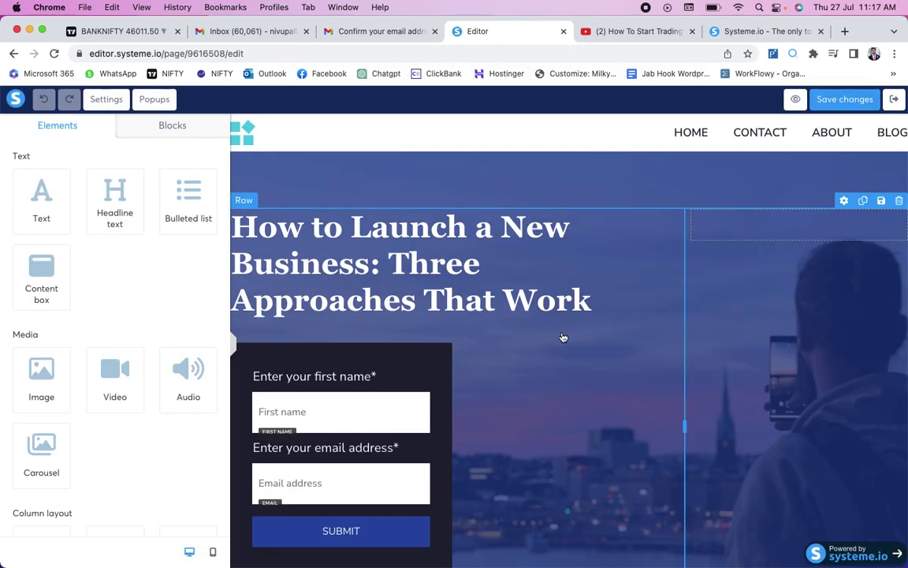
{"action": "scroll", "coordinate": [532, 347], "scroll_direction": "down", "scroll_amount": 1}
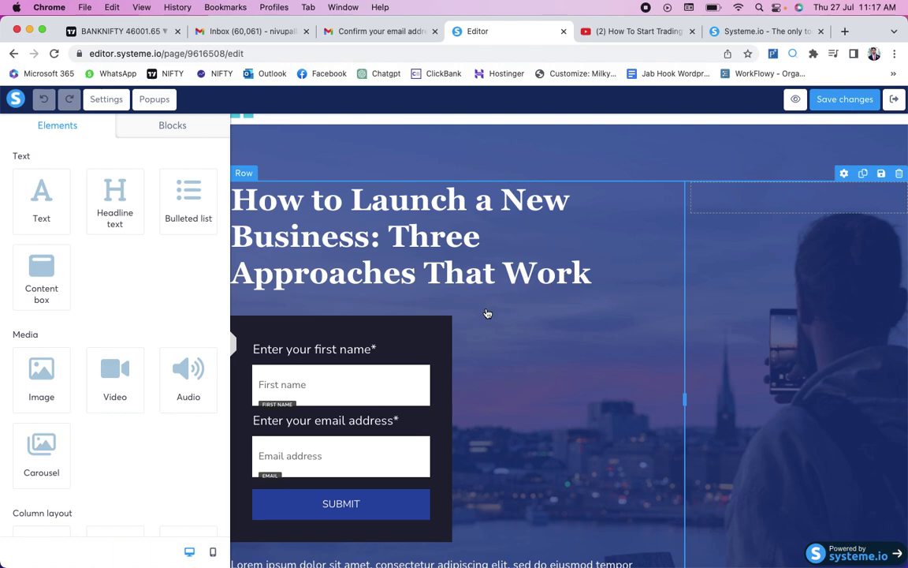
{"action": "scroll", "coordinate": [487, 313], "scroll_direction": "down", "scroll_amount": 2}
{"action": "scroll", "coordinate": [487, 313], "scroll_direction": "up", "scroll_amount": 1}
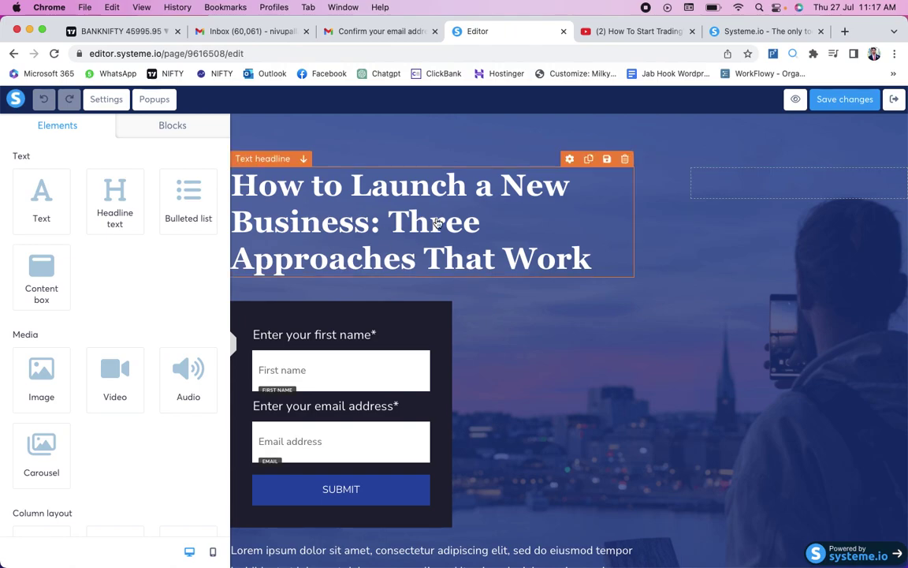
- Copy "How To Start Trading? | Beginners Trading Guide" from the YouTube video's title and replace the squeeze page's main headline with it
{"action": "left_click", "coordinate": [622, 35]}
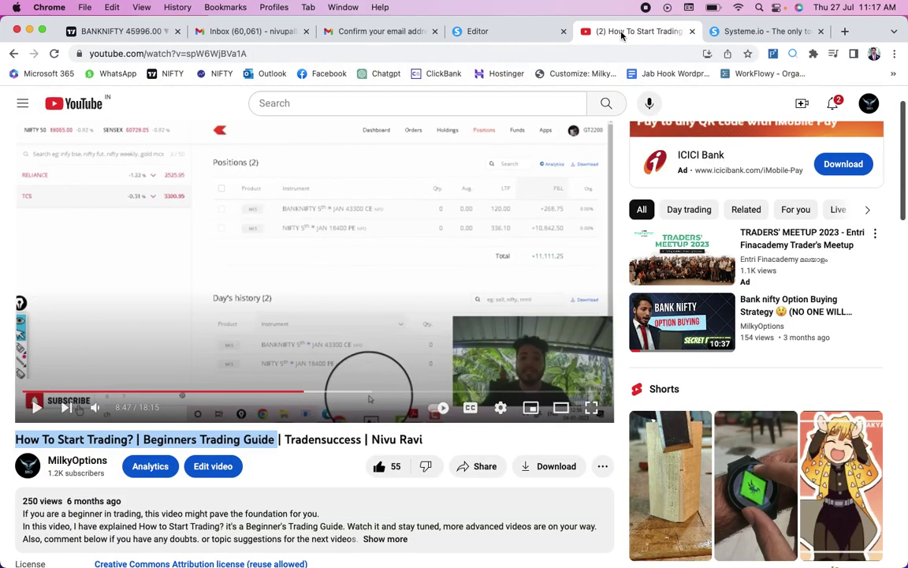
{"action": "right_click", "coordinate": [152, 441]}
{"action": "left_click", "coordinate": [167, 443]}
{"action": "left_click", "coordinate": [485, 31]}
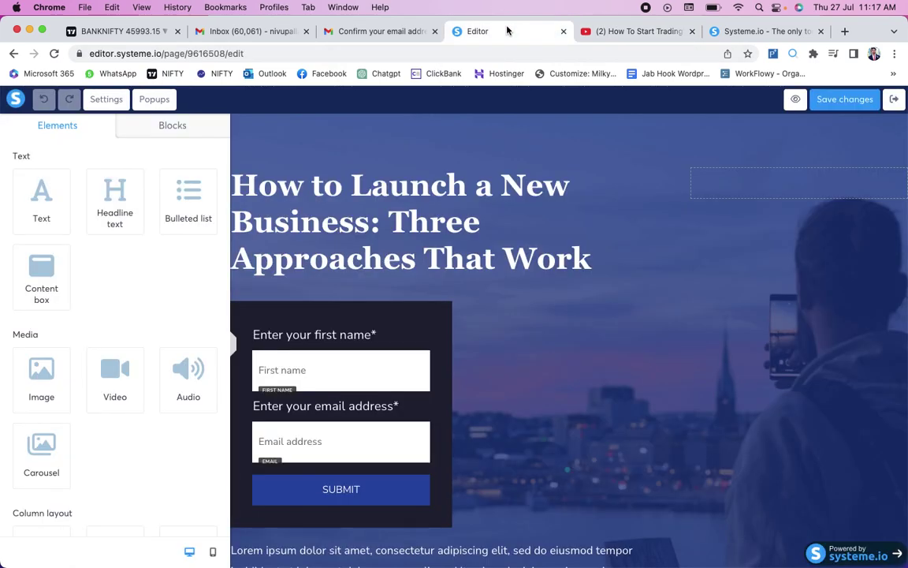
{"action": "left_click", "coordinate": [414, 188]}
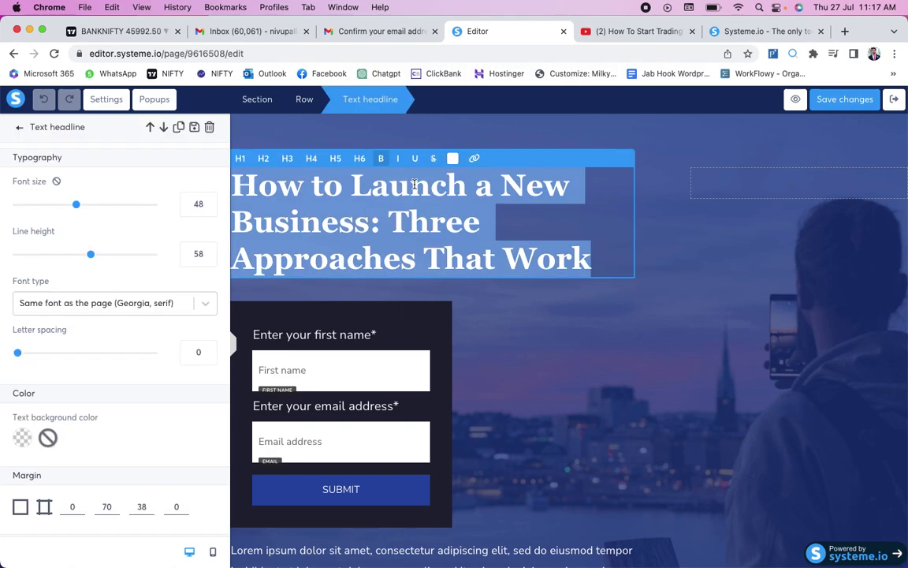
{"action": "key", "text": "super+v"}
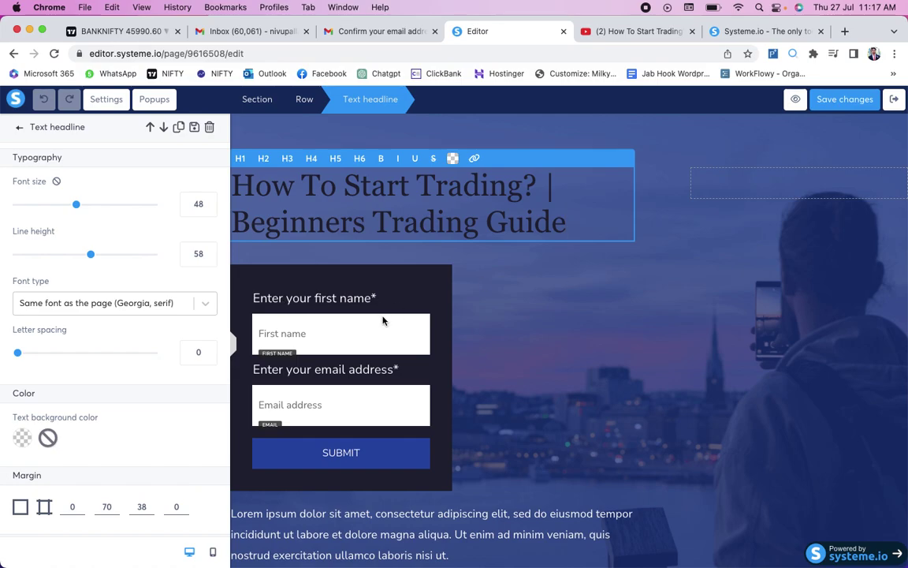
{"action": "scroll", "coordinate": [443, 359], "scroll_direction": "down", "scroll_amount": 1}
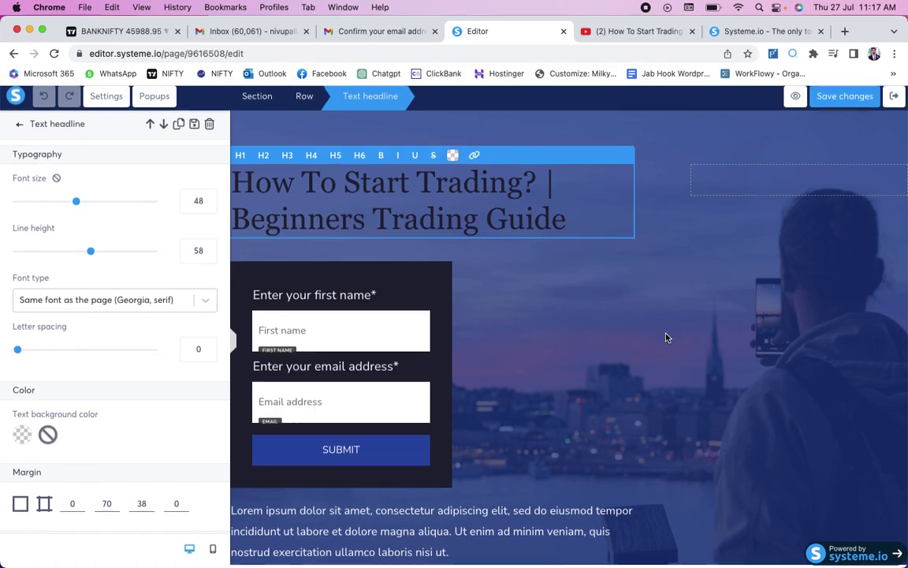
{"action": "left_click", "coordinate": [606, 399]}
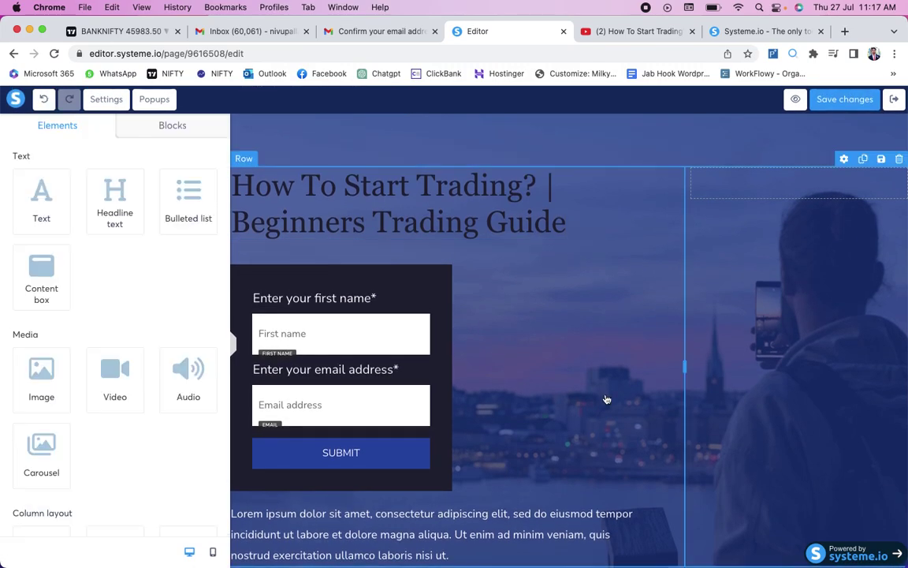
- Examine the squeeze page's remaining sections, including the topic icons, brand logos and testimonials, and return to the sign-up form
{"action": "scroll", "coordinate": [606, 399], "scroll_direction": "down", "scroll_amount": 4}
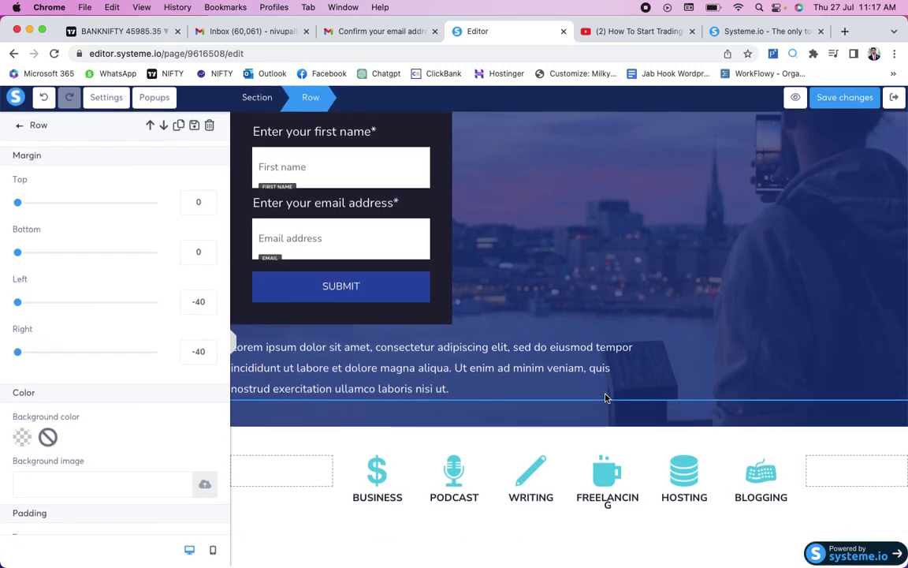
{"action": "scroll", "coordinate": [576, 323], "scroll_direction": "down", "scroll_amount": 1}
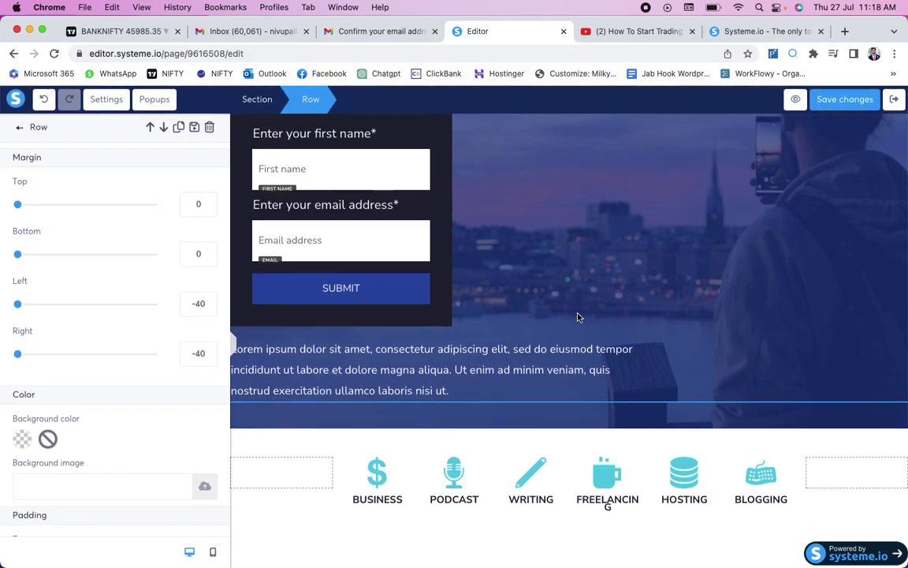
{"action": "scroll", "coordinate": [577, 317], "scroll_direction": "down", "scroll_amount": 1}
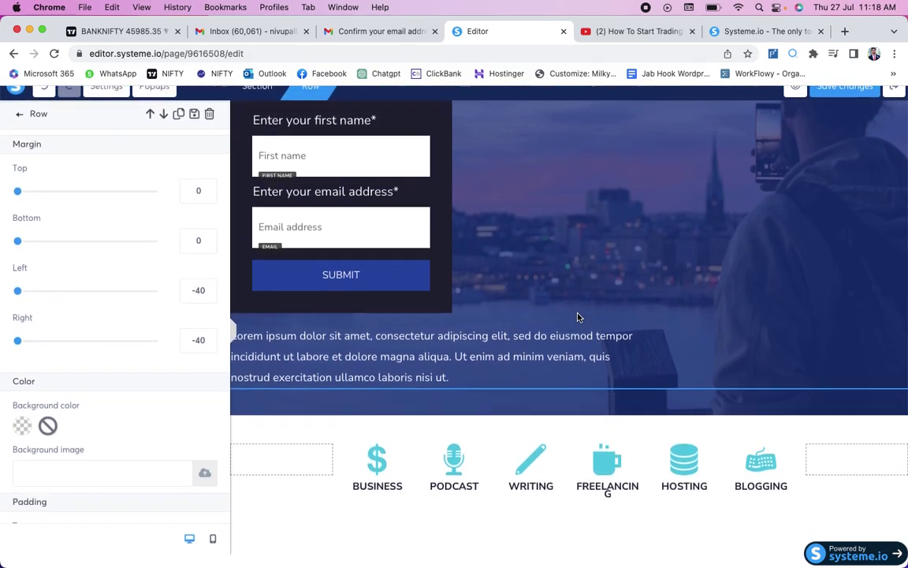
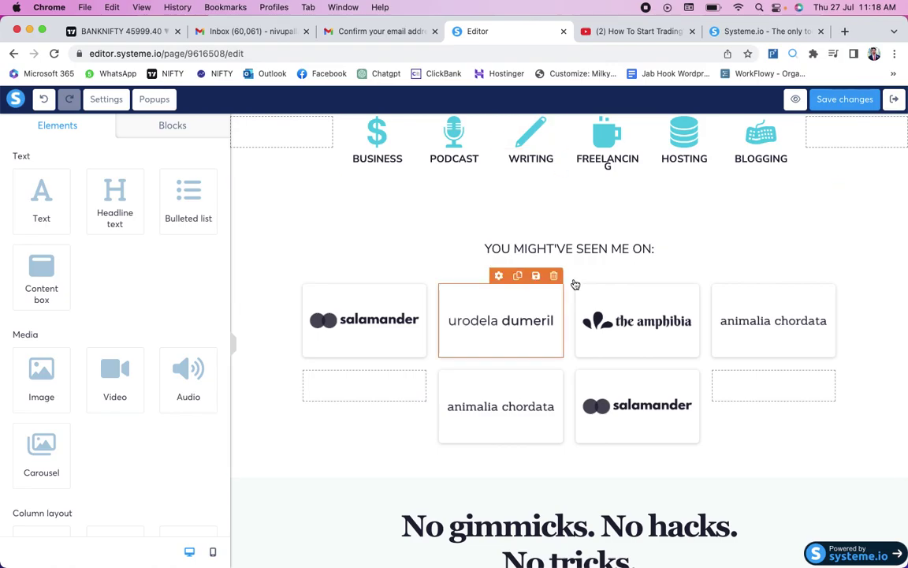
{"action": "scroll", "coordinate": [575, 353], "scroll_direction": "up", "scroll_amount": 10}
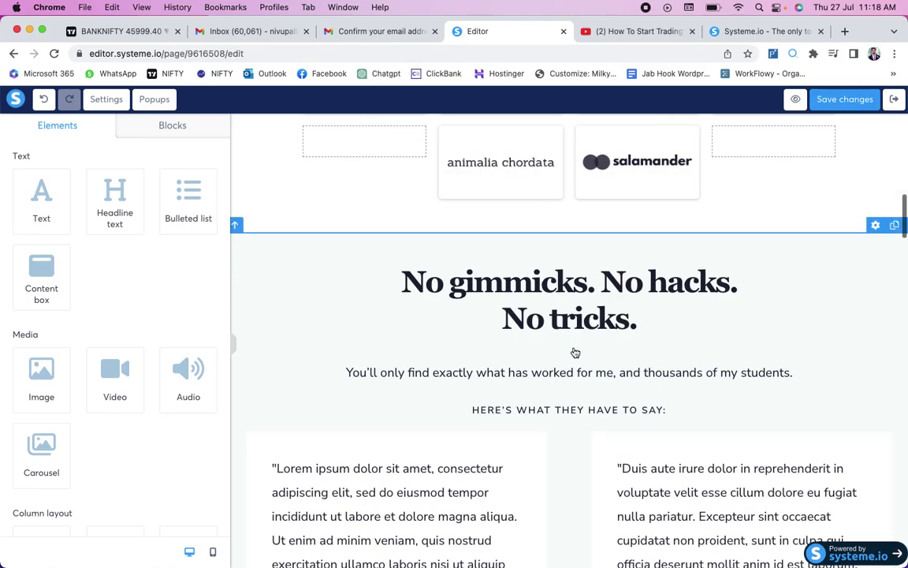
{"action": "scroll", "coordinate": [575, 352], "scroll_direction": "down", "scroll_amount": 8}
{"action": "scroll", "coordinate": [575, 352], "scroll_direction": "down", "scroll_amount": 1}
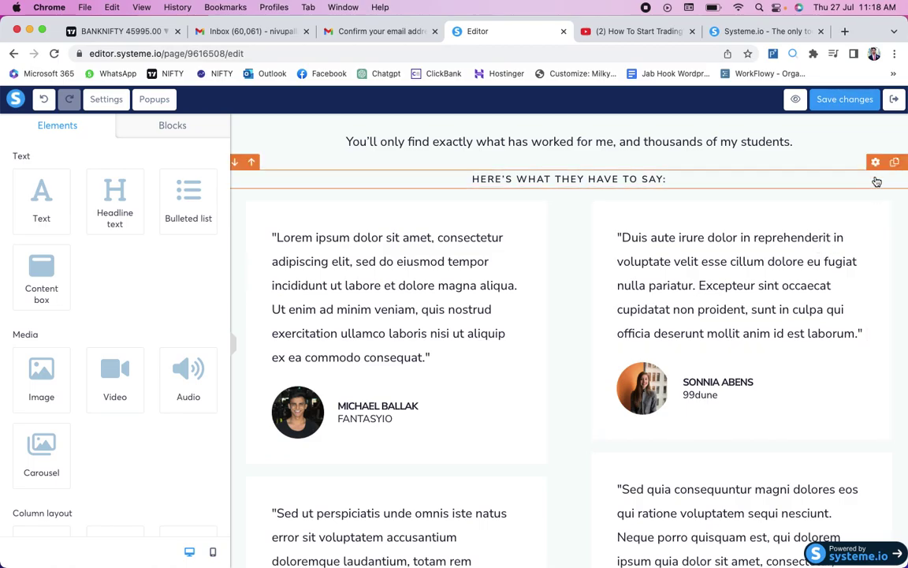
{"action": "scroll", "coordinate": [774, 247], "scroll_direction": "down", "scroll_amount": 9}
{"action": "scroll", "coordinate": [774, 248], "scroll_direction": "up", "scroll_amount": 20}
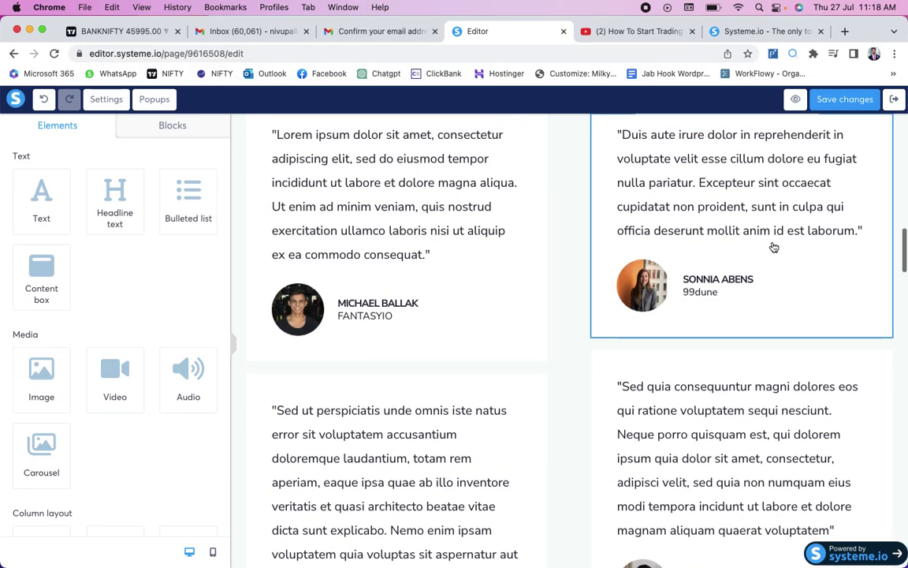
{"action": "scroll", "coordinate": [774, 247], "scroll_direction": "up", "scroll_amount": 2}
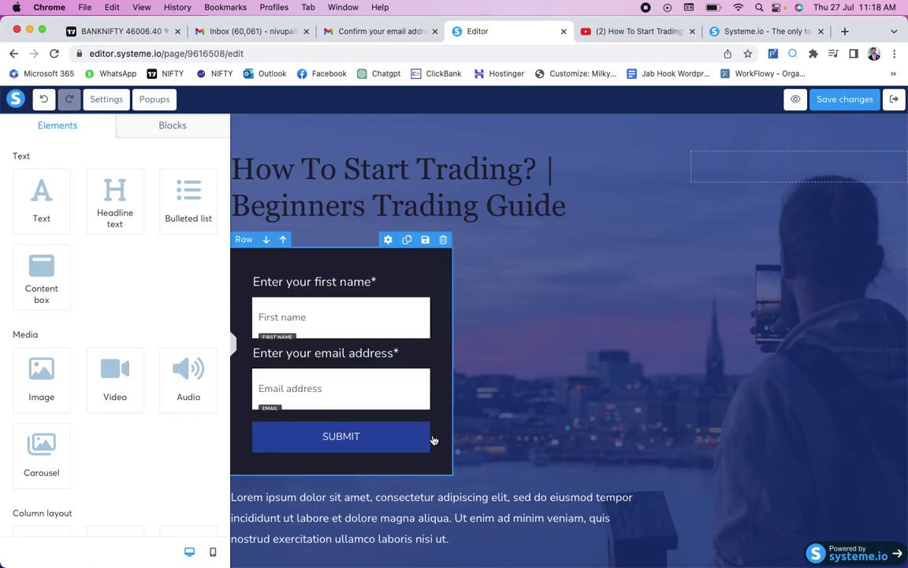
- Change the text of the sign-up form's submit button to "Click Here"
{"action": "left_click", "coordinate": [369, 438]}
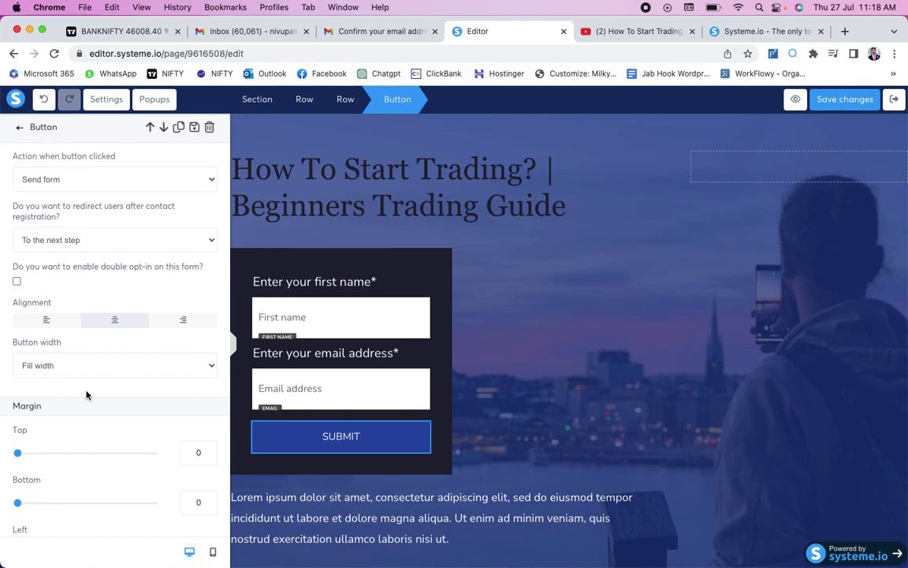
{"action": "scroll", "coordinate": [95, 398], "scroll_direction": "down", "scroll_amount": 10}
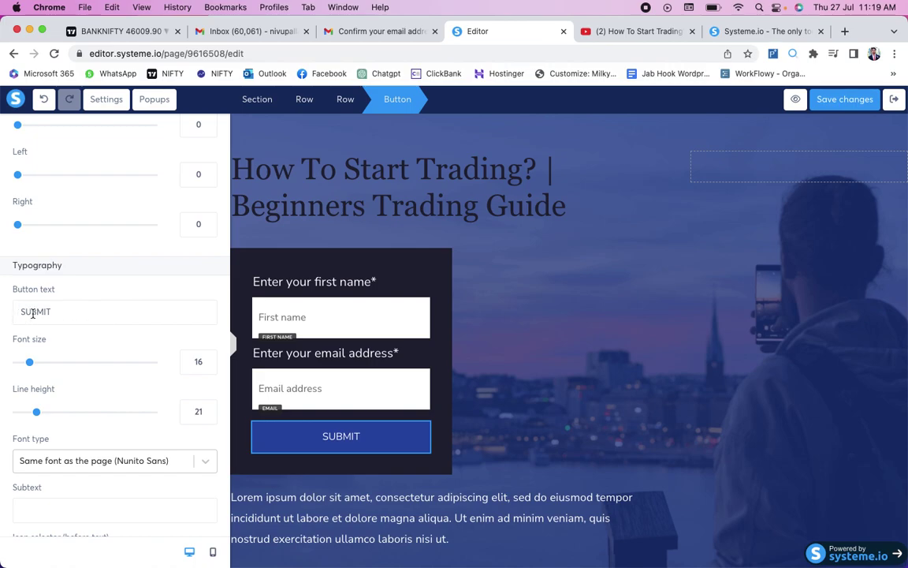
{"action": "key", "text": "BackSpace"}
{"action": "key", "text": "BackSpace"}
{"action": "key", "text": "BackSpace"}
{"action": "key", "text": "BackSpace"}
{"action": "key", "text": "BackSpace"}
{"action": "key", "text": "BackSpace"}
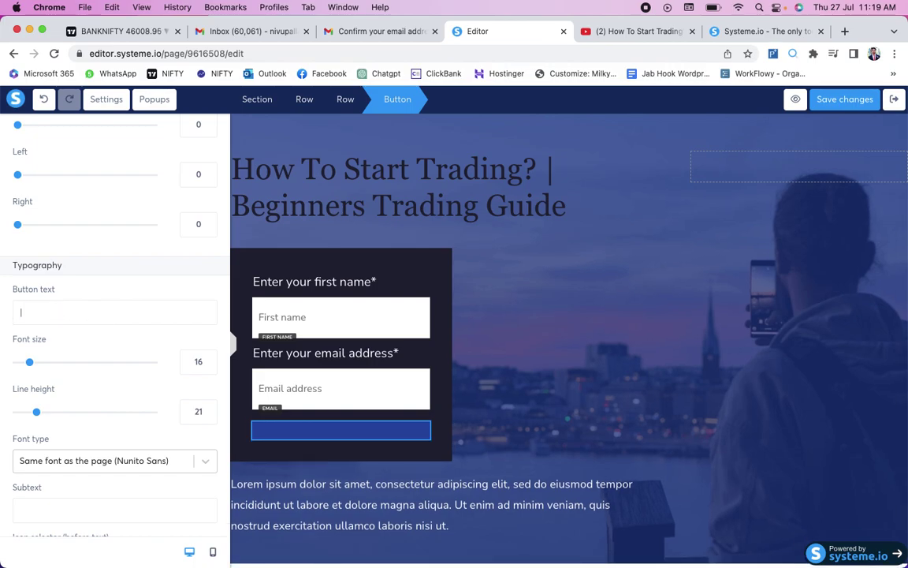
{"action": "type", "text": "C"}
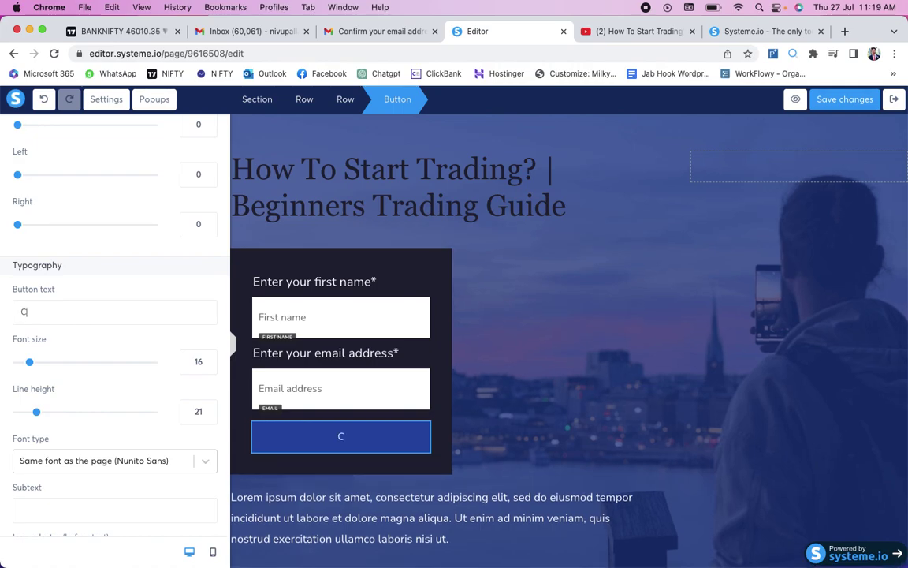
{"action": "type", "text": "lick Herr"}
{"action": "key", "text": "BackSpace"}
{"action": "type", "text": "e"}
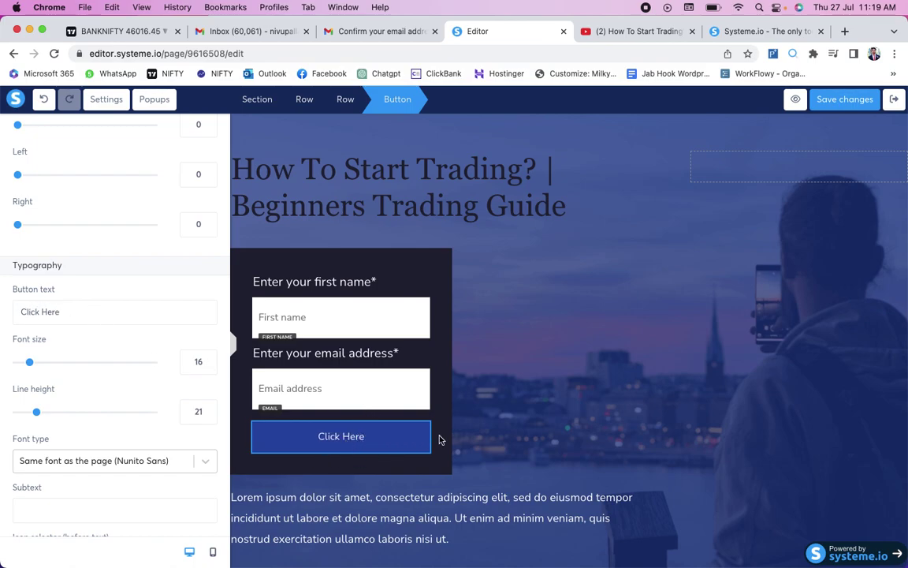
{"action": "left_click", "coordinate": [519, 426]}
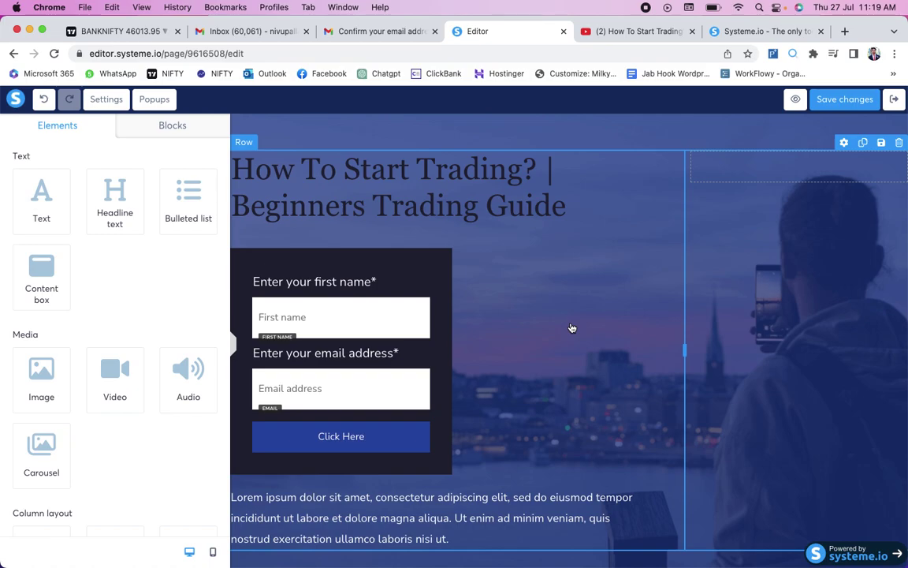
{"action": "scroll", "coordinate": [503, 383], "scroll_direction": "down", "scroll_amount": 6}
{"action": "scroll", "coordinate": [505, 384], "scroll_direction": "up", "scroll_amount": 4}
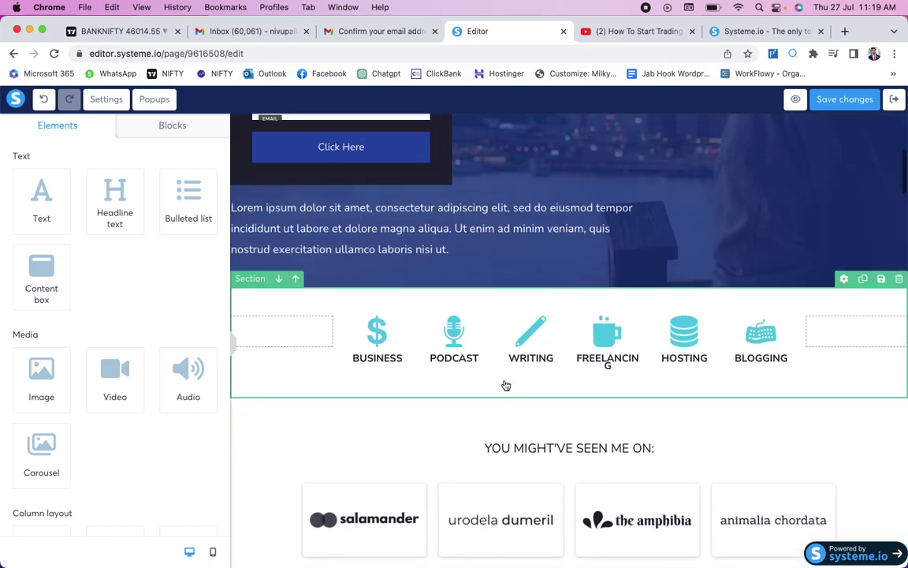
{"action": "scroll", "coordinate": [505, 385], "scroll_direction": "up", "scroll_amount": 2}
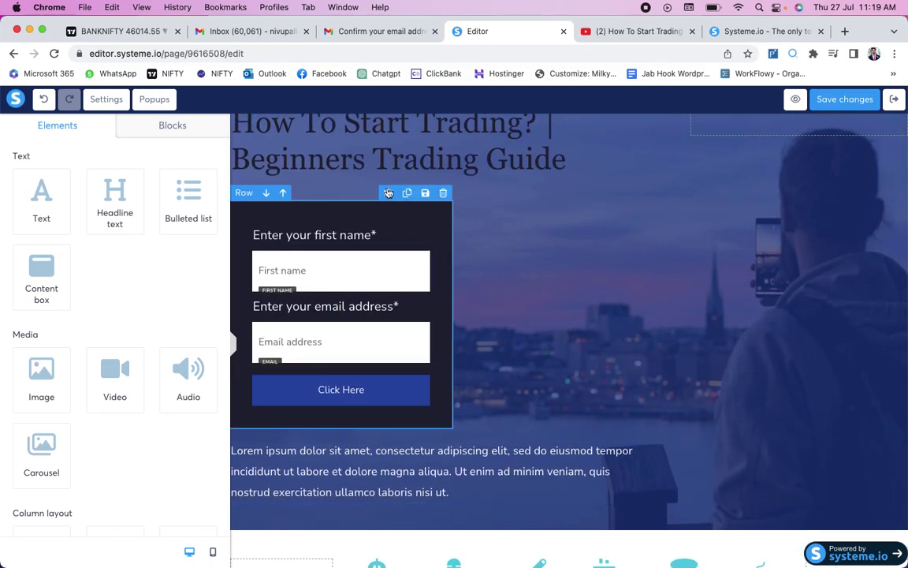
{"action": "scroll", "coordinate": [671, 221], "scroll_direction": "up", "scroll_amount": 1}
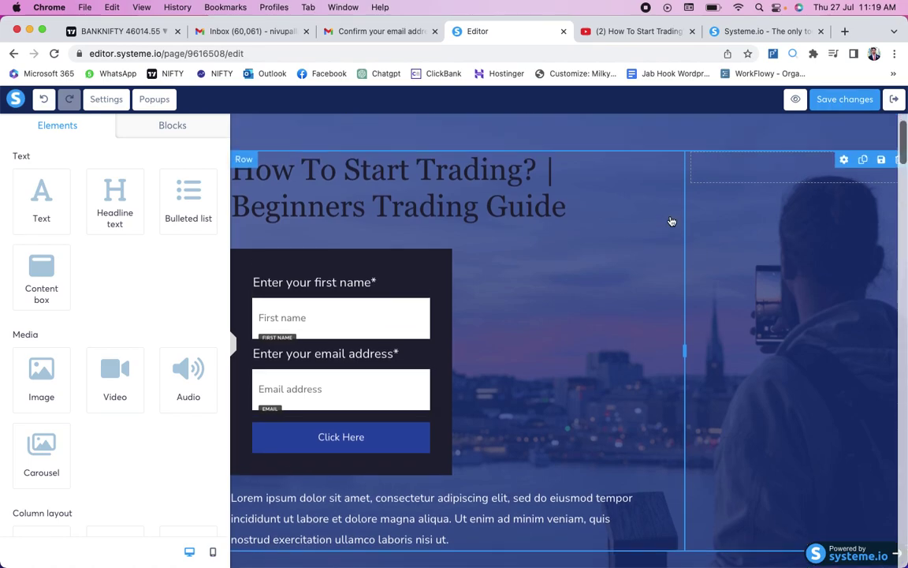
- Save the squeeze page changes and go from its editor to the funnel's Thank You / Download Page step
{"action": "left_click", "coordinate": [840, 100]}
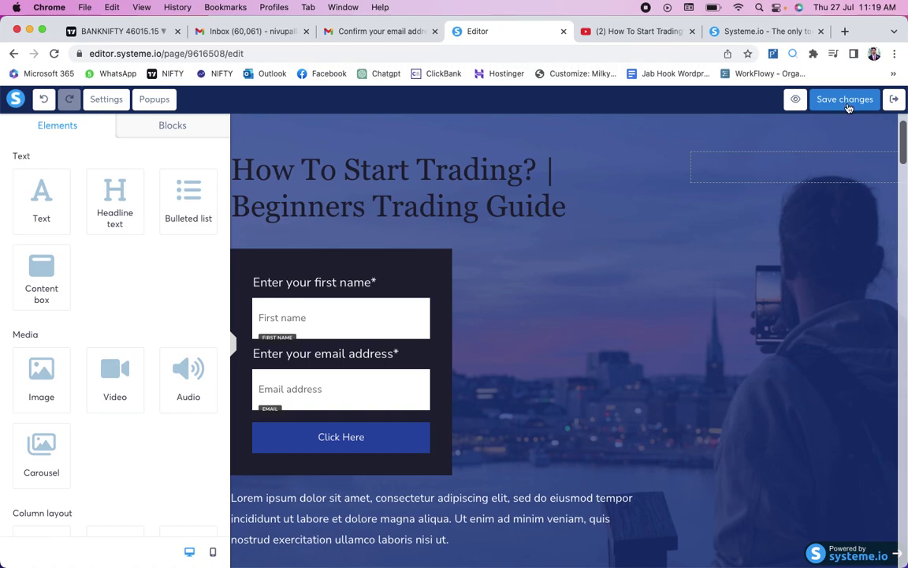
{"action": "left_click", "coordinate": [894, 103]}
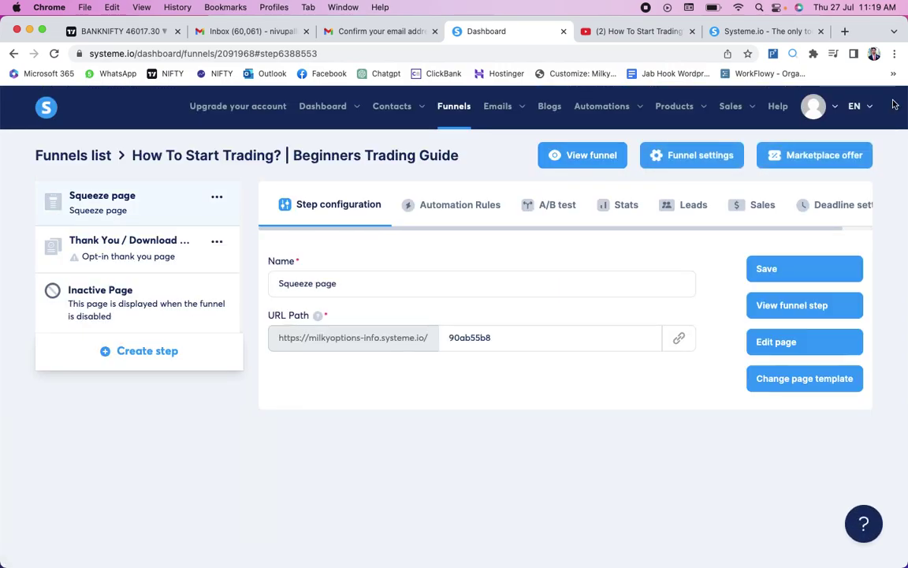
{"action": "left_click", "coordinate": [148, 245]}
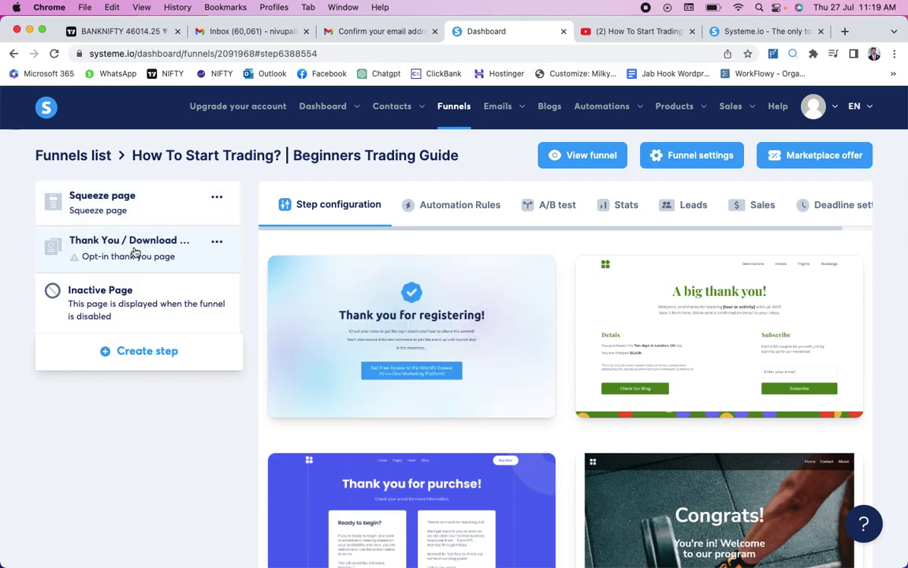
- Browse the thank-you page templates and select the "Thank you for registering!" template for the step
{"action": "scroll", "coordinate": [385, 310], "scroll_direction": "down", "scroll_amount": 10}
{"action": "scroll", "coordinate": [385, 310], "scroll_direction": "down", "scroll_amount": 3}
{"action": "scroll", "coordinate": [384, 310], "scroll_direction": "up", "scroll_amount": 3}
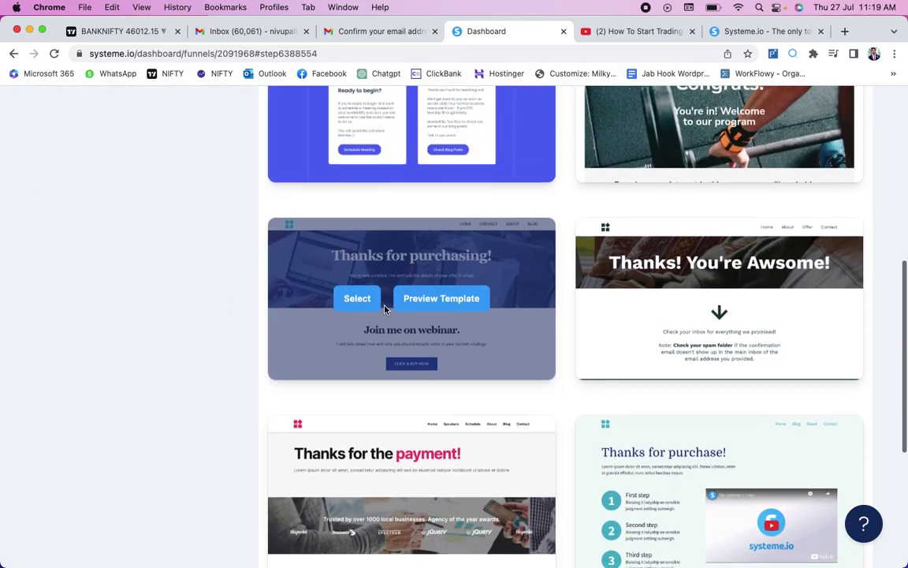
{"action": "scroll", "coordinate": [385, 310], "scroll_direction": "down", "scroll_amount": 3}
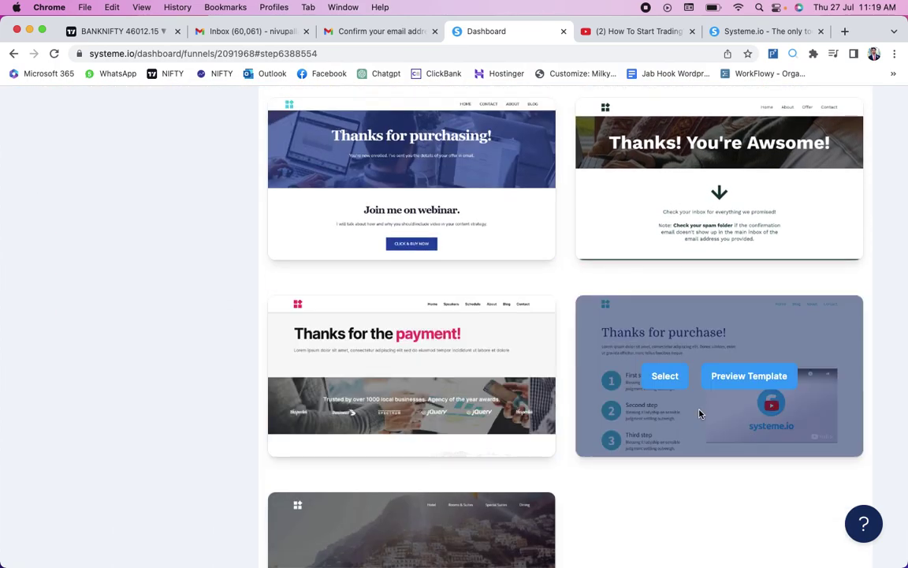
{"action": "scroll", "coordinate": [352, 315], "scroll_direction": "up", "scroll_amount": 5}
{"action": "scroll", "coordinate": [353, 315], "scroll_direction": "up", "scroll_amount": 8}
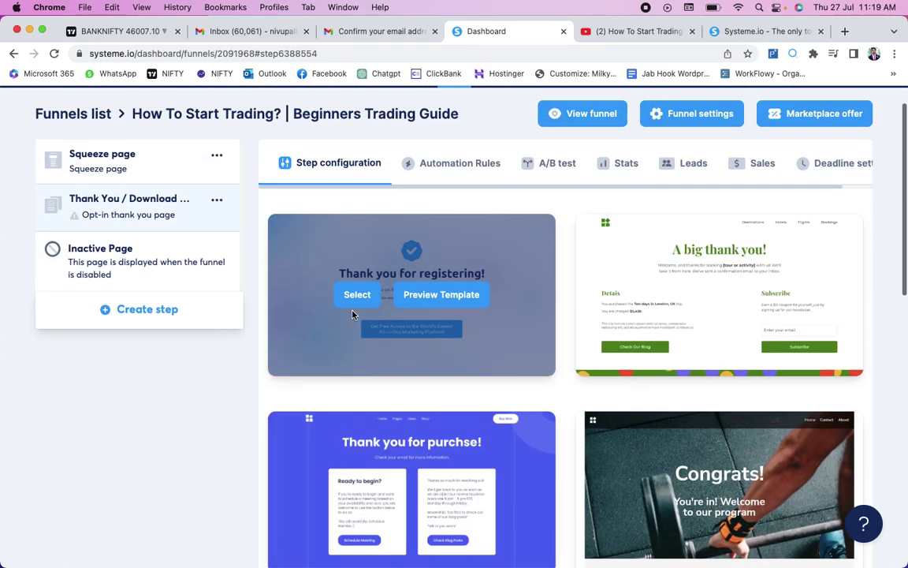
{"action": "left_click", "coordinate": [357, 295]}
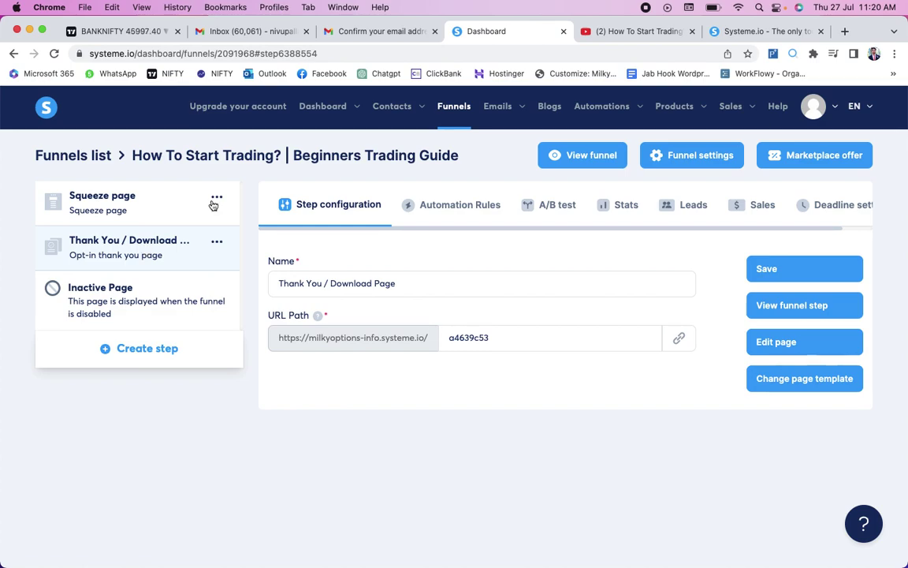
- Copy the video URL of the "How To Start Trading? | Beginners Trading Guide" video on YouTube
{"action": "left_click", "coordinate": [602, 33]}
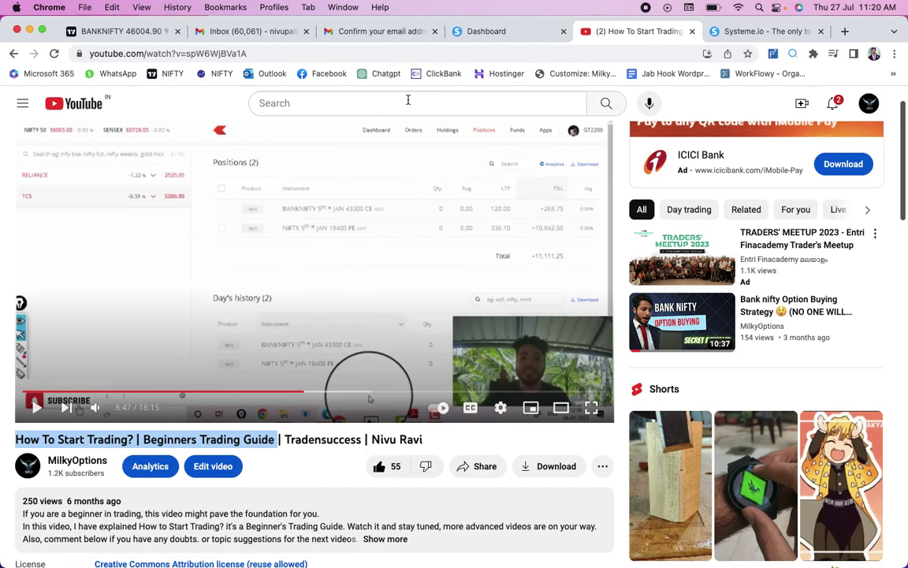
{"action": "right_click", "coordinate": [314, 257]}
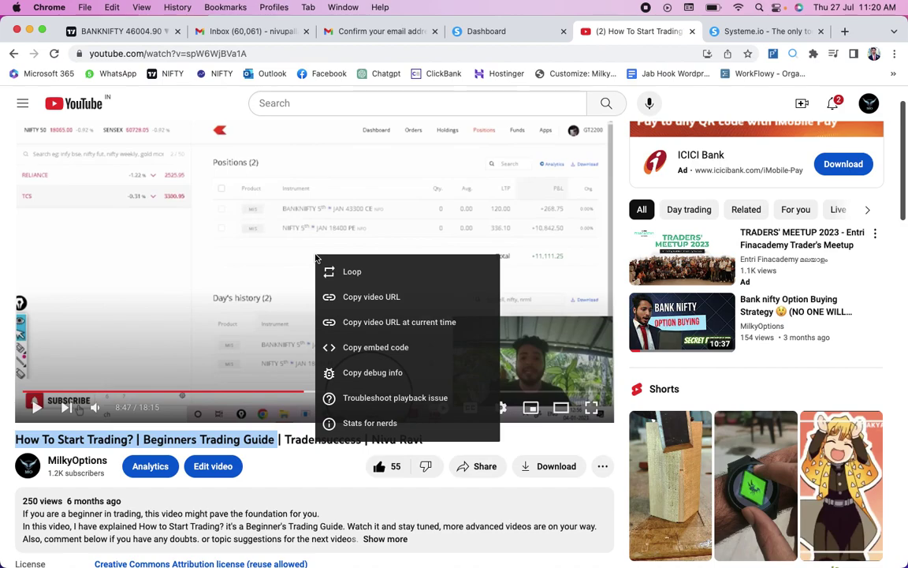
{"action": "left_click", "coordinate": [365, 298]}
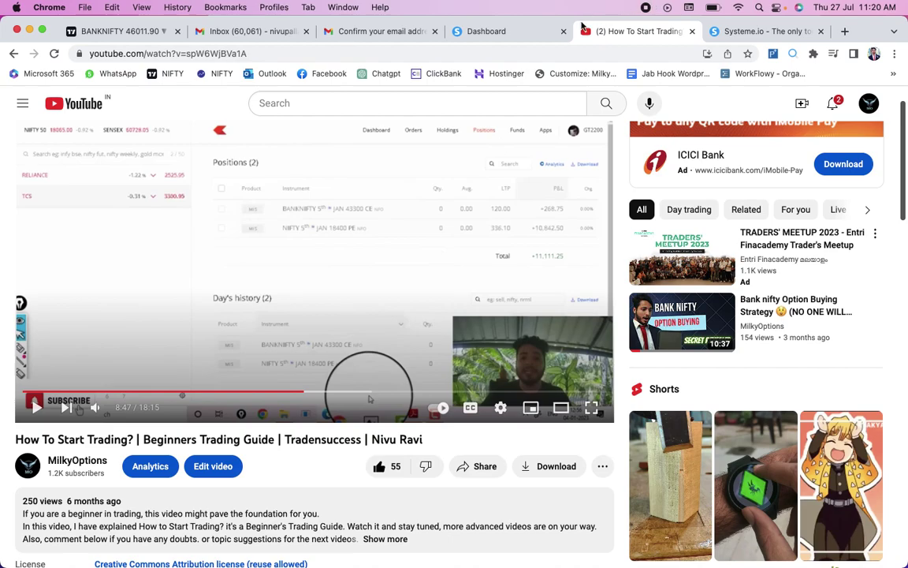
- Open the Thank You / Download Page in the Systeme.io page editor and add a video element below the button
{"action": "left_click", "coordinate": [493, 33]}
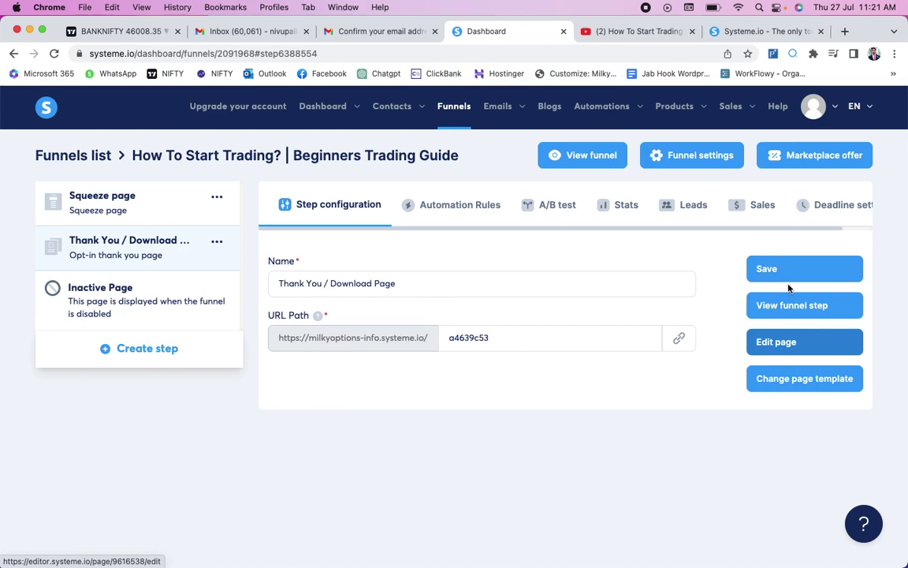
{"action": "left_click", "coordinate": [779, 343]}
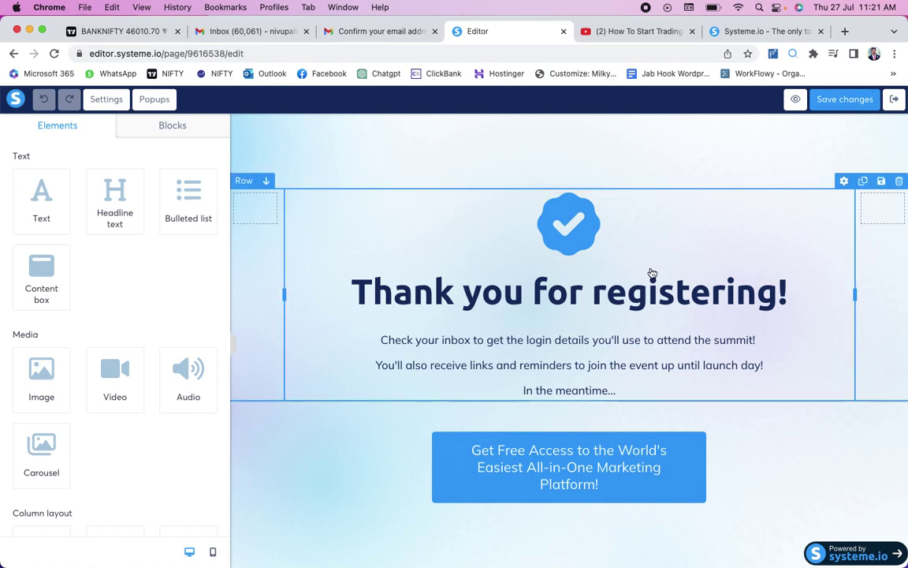
{"action": "left_click_drag", "start_coordinate": [34, 195], "coordinate": [61, 214]}
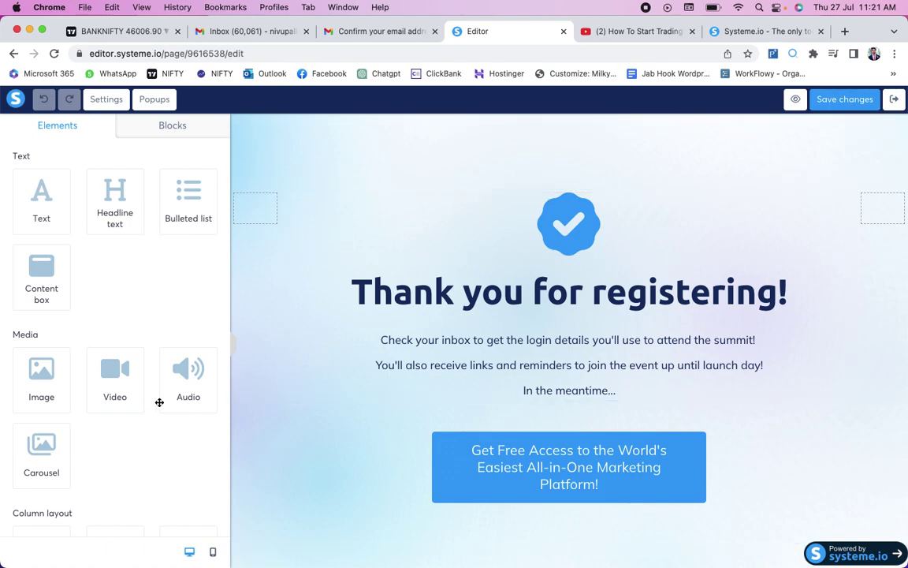
{"action": "scroll", "coordinate": [539, 329], "scroll_direction": "down", "scroll_amount": 1}
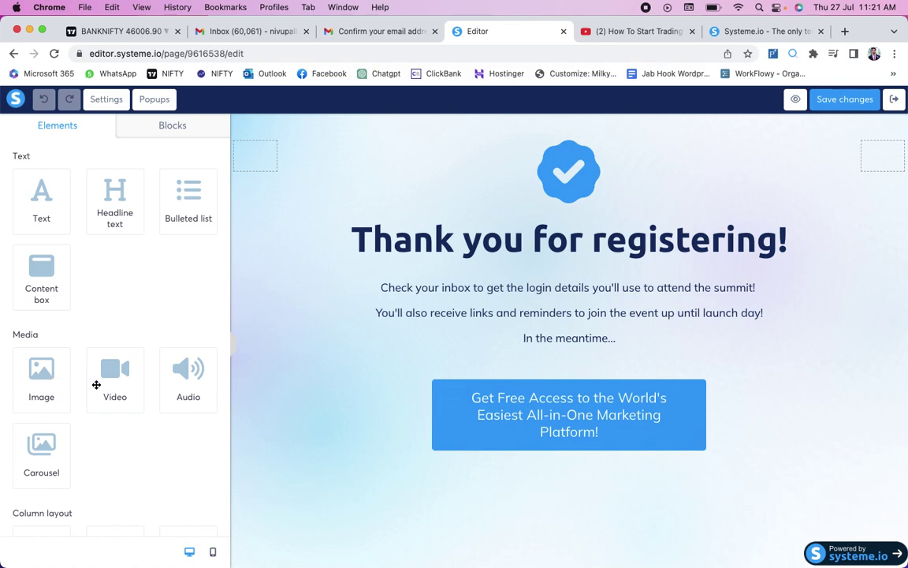
{"action": "left_click_drag", "start_coordinate": [122, 380], "coordinate": [311, 447]}
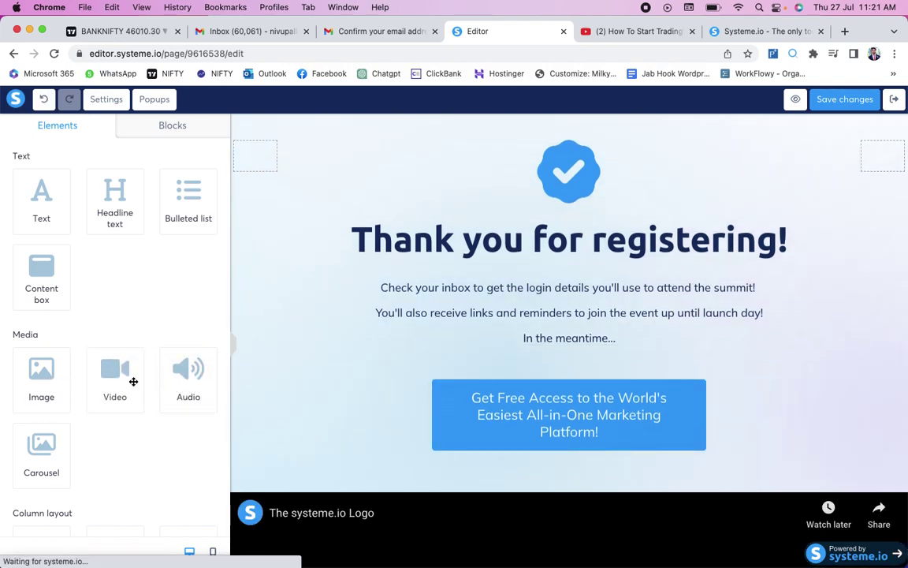
{"action": "mouse_move", "coordinate": [109, 391]}
{"action": "left_mouse_down"}
{"action": "mouse_move", "coordinate": [125, 385]}
{"action": "mouse_move", "coordinate": [334, 471]}
{"action": "mouse_move", "coordinate": [122, 385]}
{"action": "left_mouse_up"}
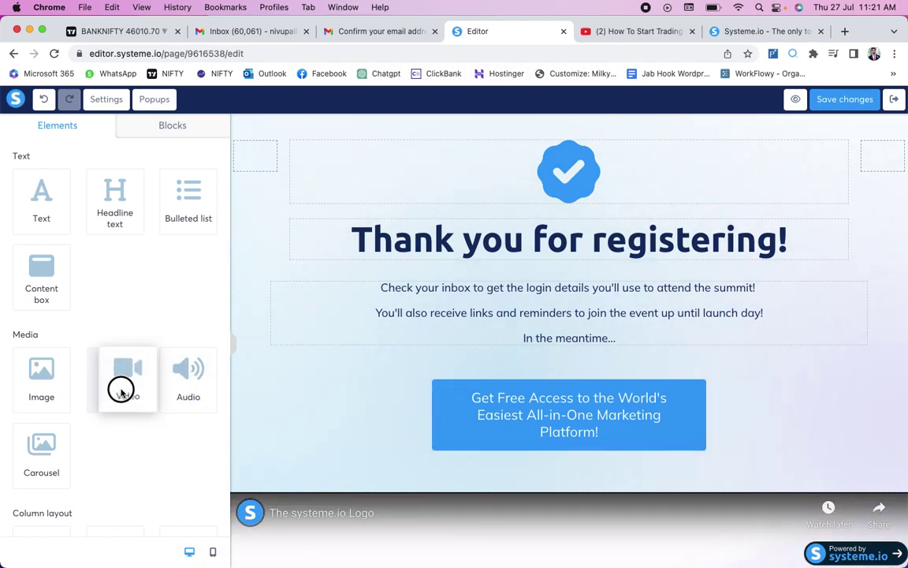
{"action": "scroll", "coordinate": [432, 410], "scroll_direction": "down", "scroll_amount": 5}
{"action": "scroll", "coordinate": [430, 409], "scroll_direction": "down", "scroll_amount": 2}
{"action": "scroll", "coordinate": [473, 355], "scroll_direction": "up", "scroll_amount": 2}
{"action": "left_click", "coordinate": [500, 273]}
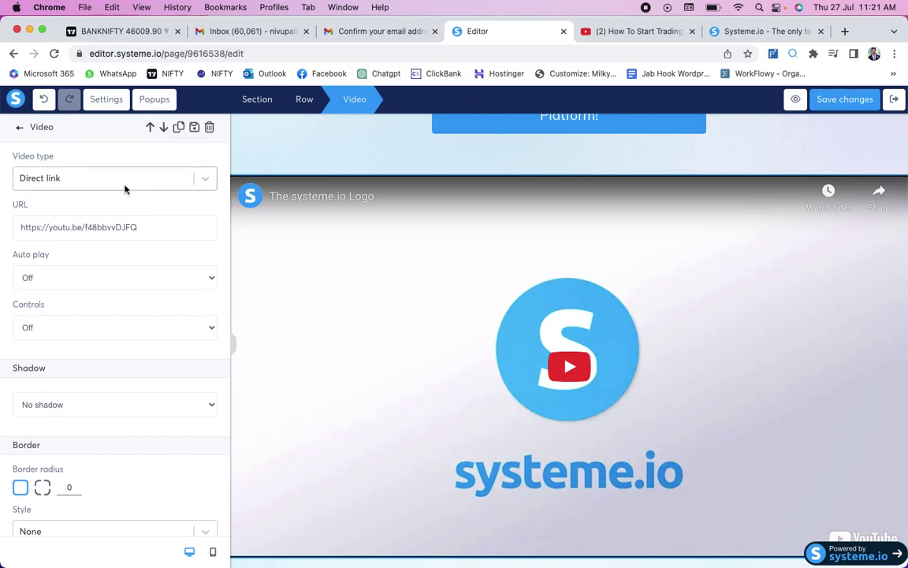
{"action": "left_click", "coordinate": [207, 179]}
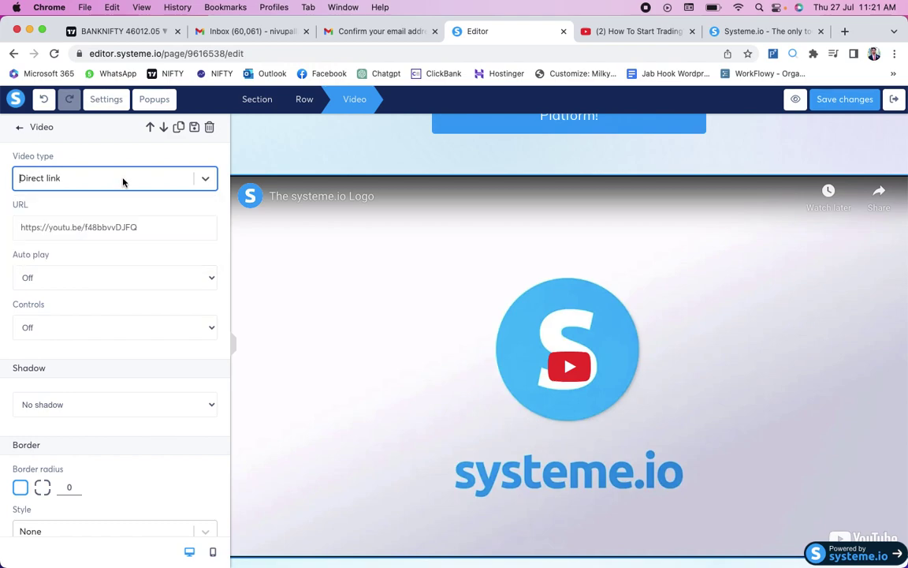
{"action": "triple_click", "coordinate": [102, 226]}
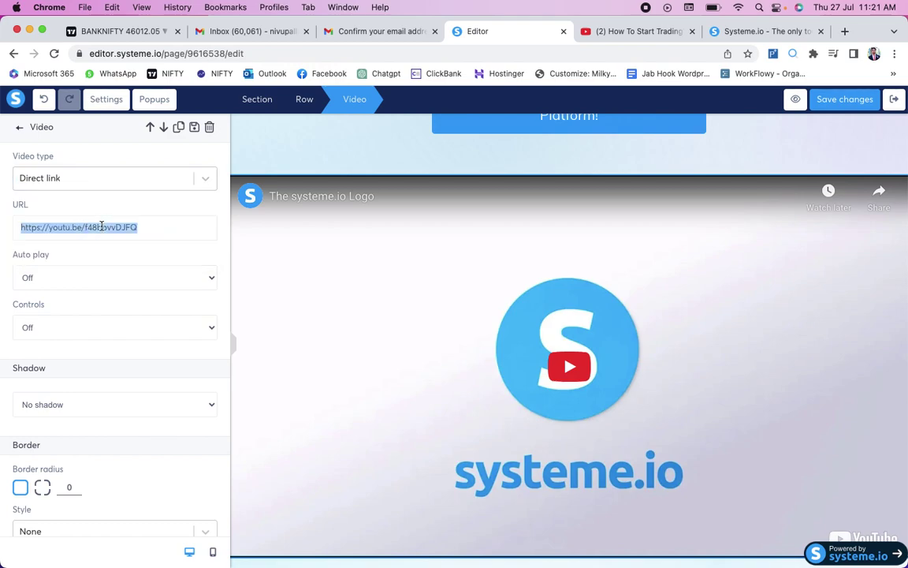
{"action": "key", "text": "BackSpace"}
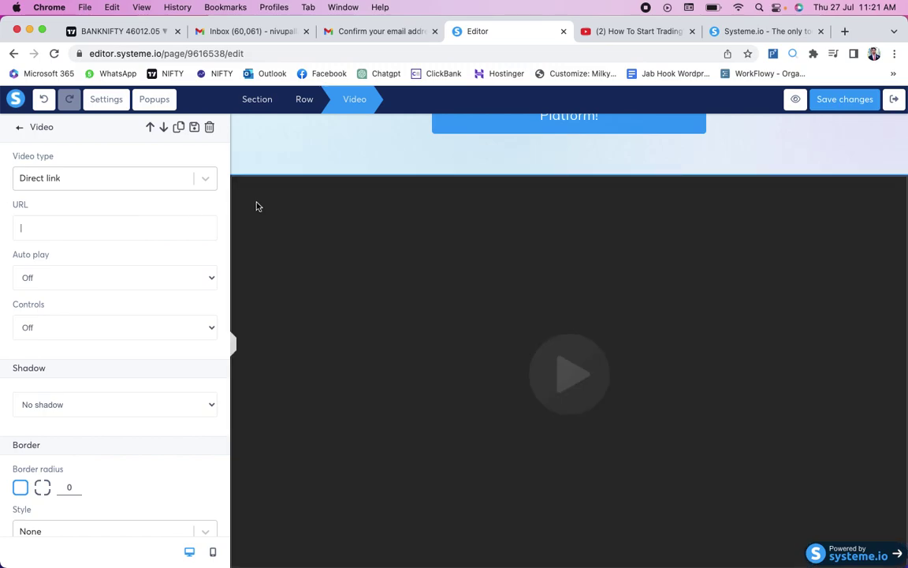
{"action": "left_click", "coordinate": [618, 31]}
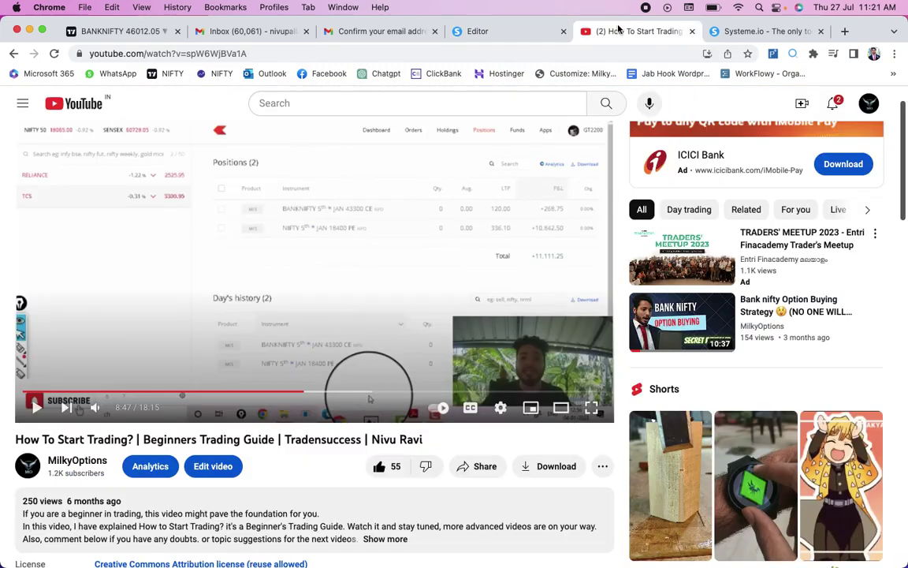
{"action": "left_click", "coordinate": [485, 32]}
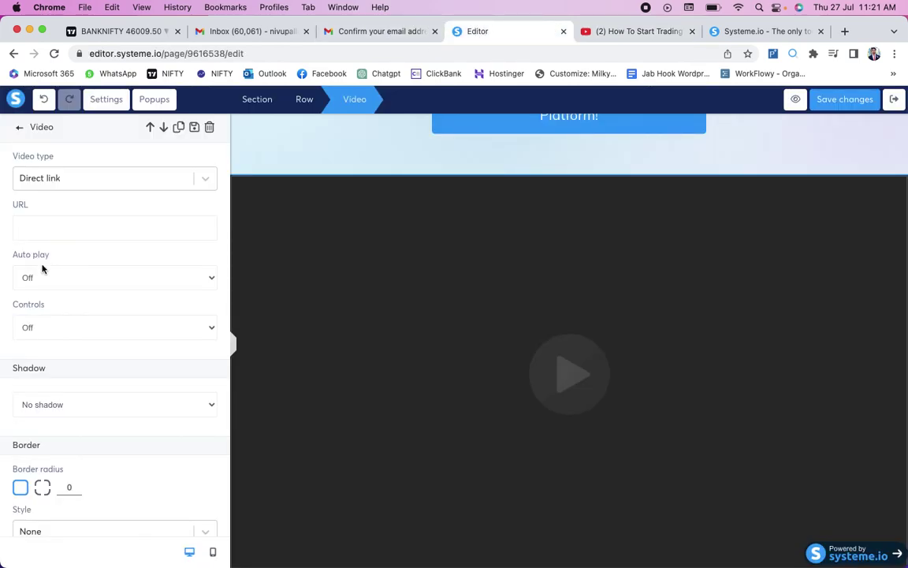
{"action": "key", "text": "super+v"}
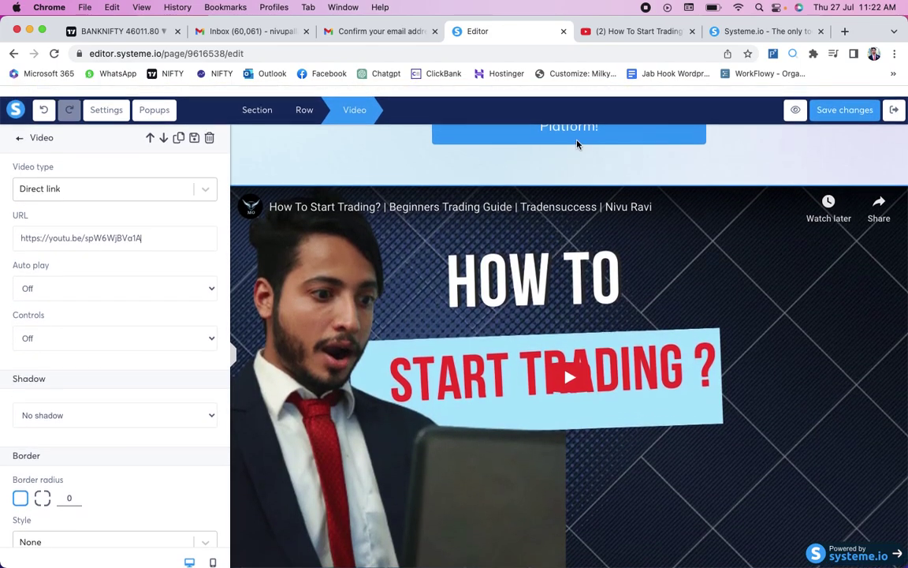
{"action": "left_click", "coordinate": [699, 154]}
- Change the text of the button above the video to "WATCH NOW"
{"action": "scroll", "coordinate": [480, 370], "scroll_direction": "down", "scroll_amount": 2}
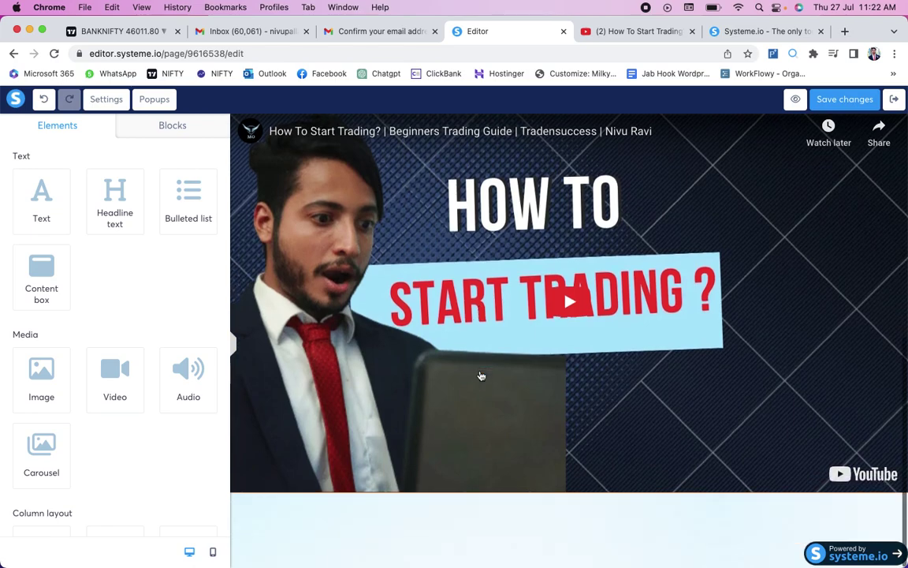
{"action": "scroll", "coordinate": [480, 371], "scroll_direction": "up", "scroll_amount": 10}
{"action": "scroll", "coordinate": [481, 376], "scroll_direction": "down", "scroll_amount": 3}
{"action": "scroll", "coordinate": [481, 375], "scroll_direction": "up", "scroll_amount": 1}
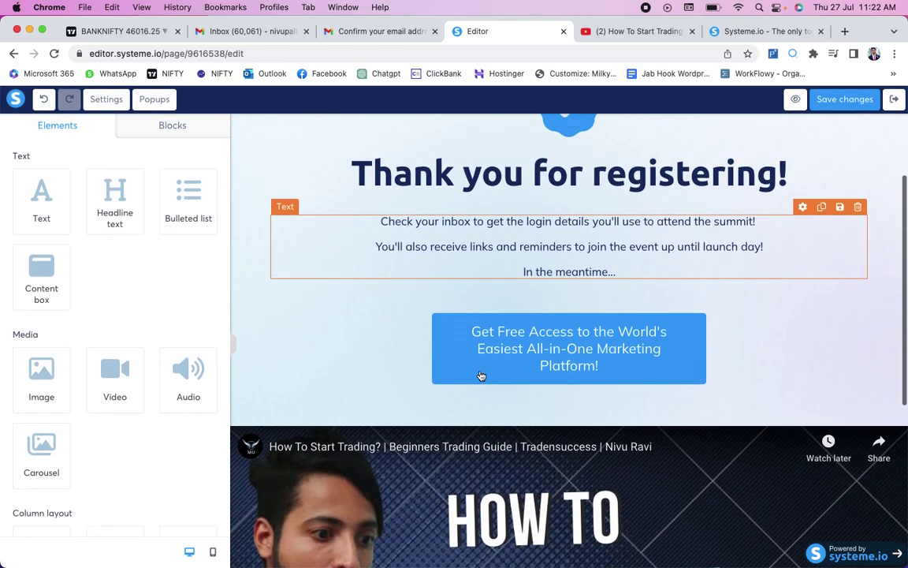
{"action": "left_click", "coordinate": [533, 361]}
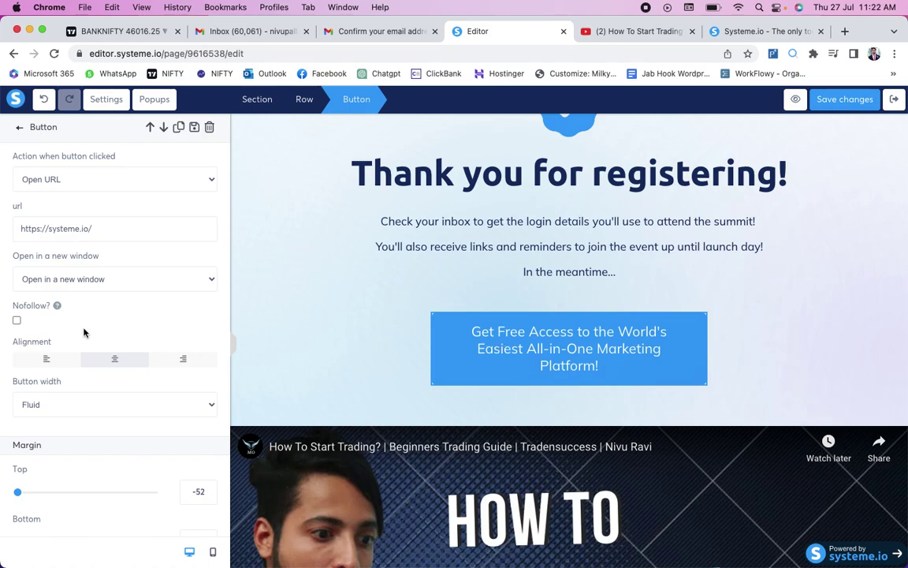
{"action": "scroll", "coordinate": [133, 340], "scroll_direction": "down", "scroll_amount": 8}
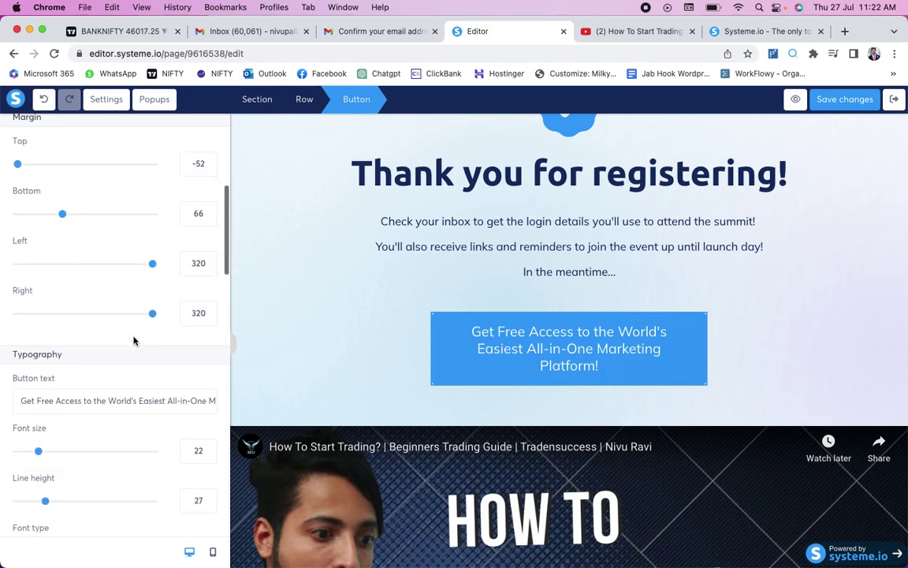
{"action": "triple_click", "coordinate": [98, 400]}
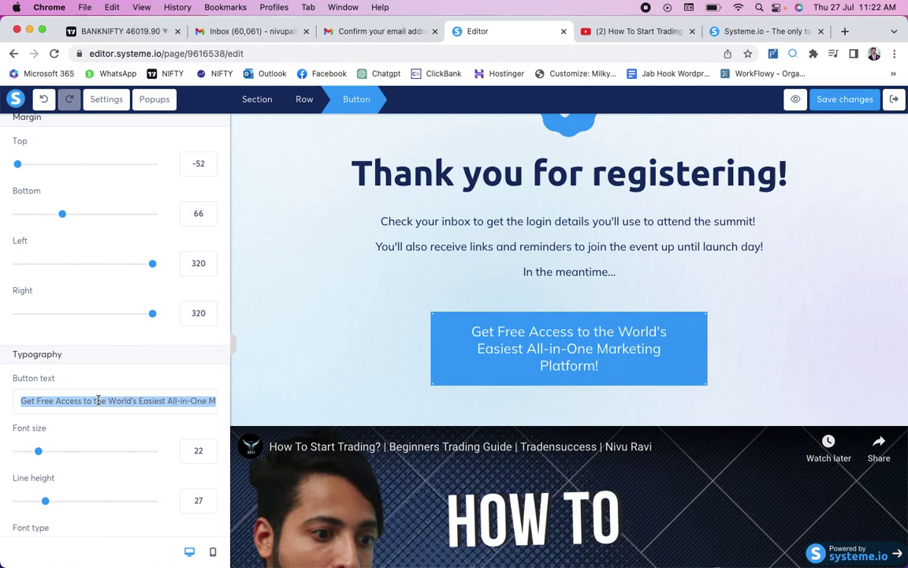
{"action": "key", "text": "BackSpace"}
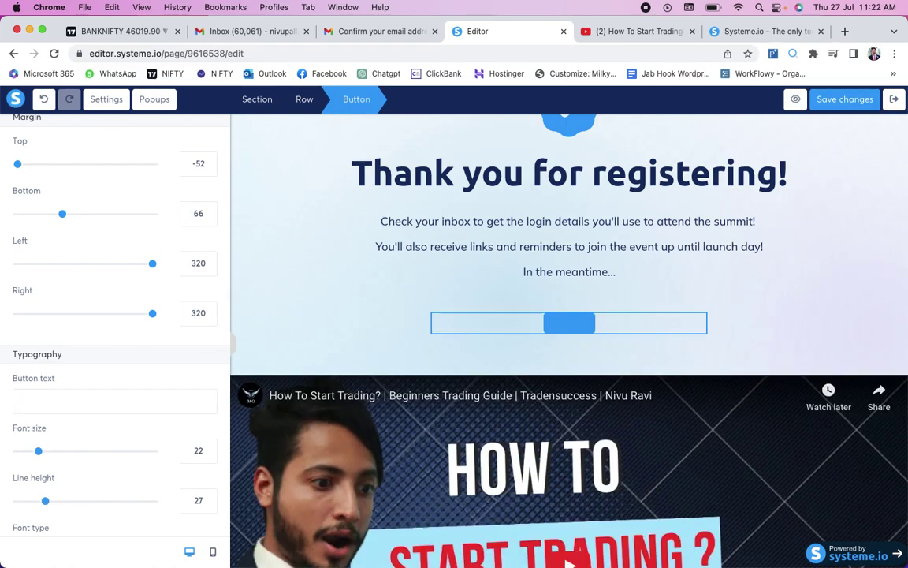
{"action": "type", "text": "WA"}
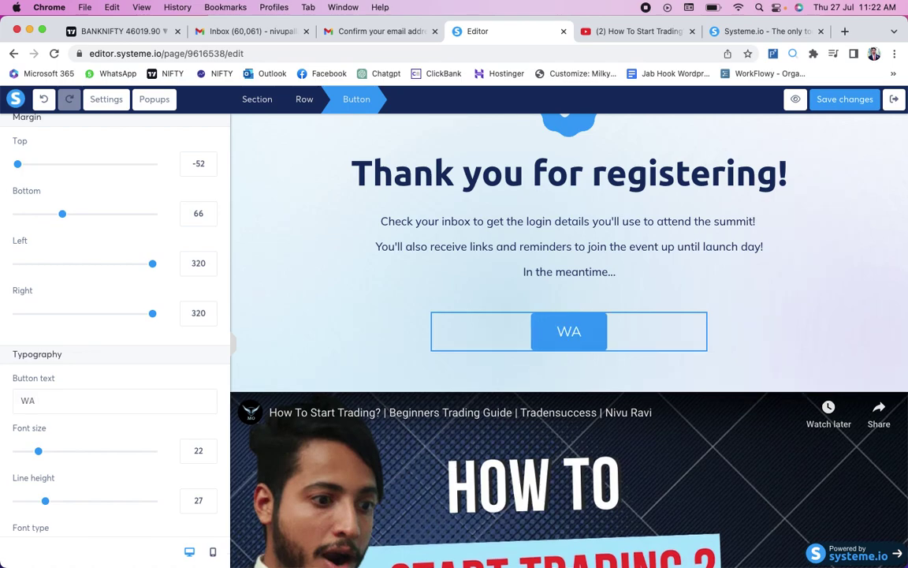
{"action": "type", "text": "TCH NO"}
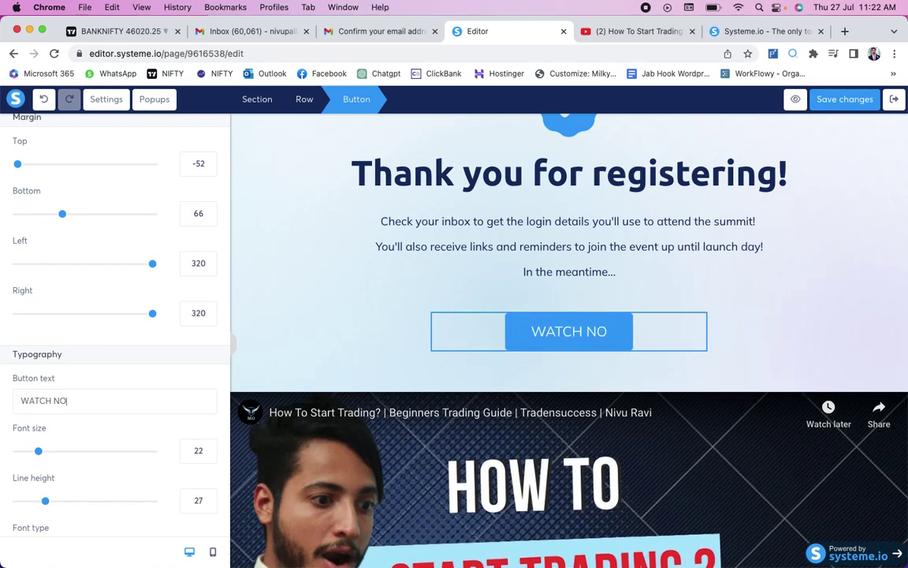
{"action": "type", "text": "W"}
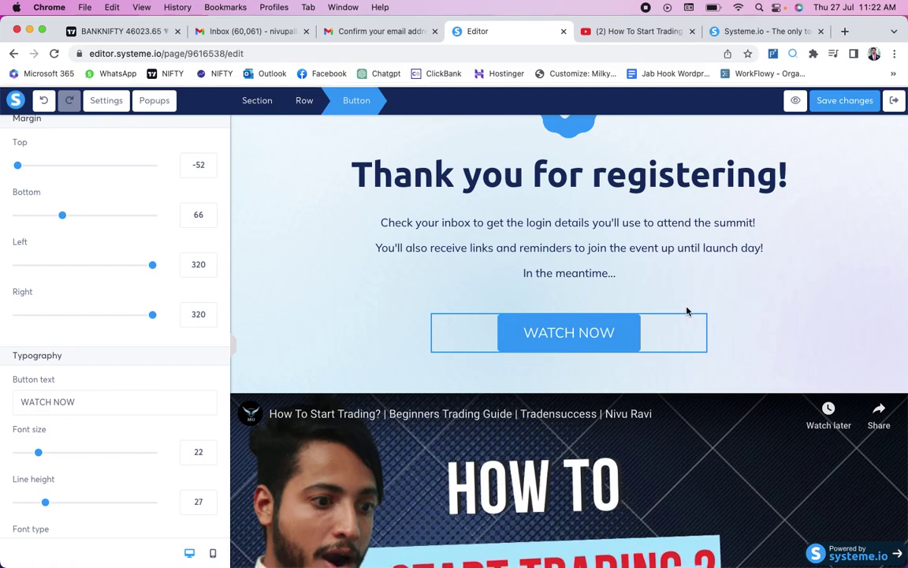
- Save the thank-you page changes and exit the editor to the funnel's step configuration
{"action": "scroll", "coordinate": [643, 327], "scroll_direction": "down", "scroll_amount": 1}
{"action": "scroll", "coordinate": [632, 428], "scroll_direction": "up", "scroll_amount": 1}
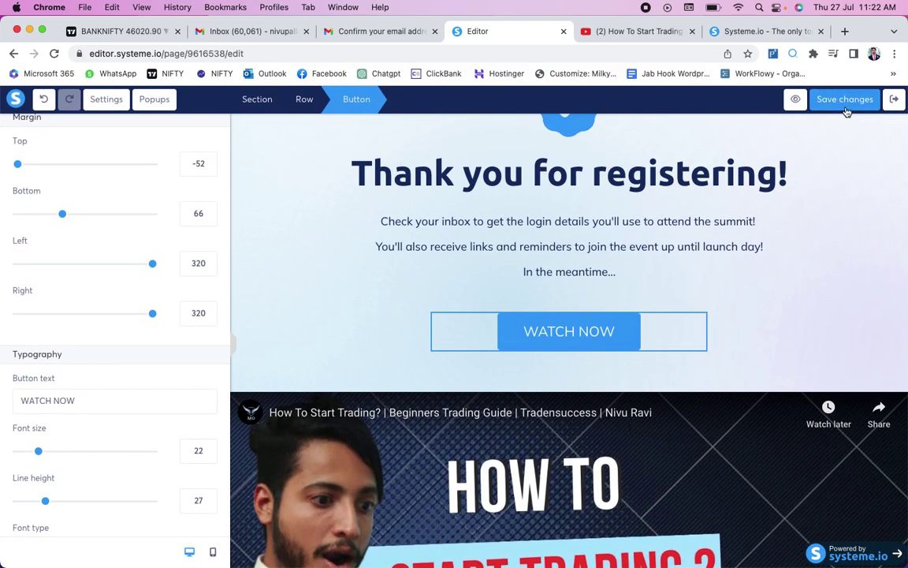
{"action": "left_click", "coordinate": [839, 106]}
{"action": "left_click", "coordinate": [895, 111]}
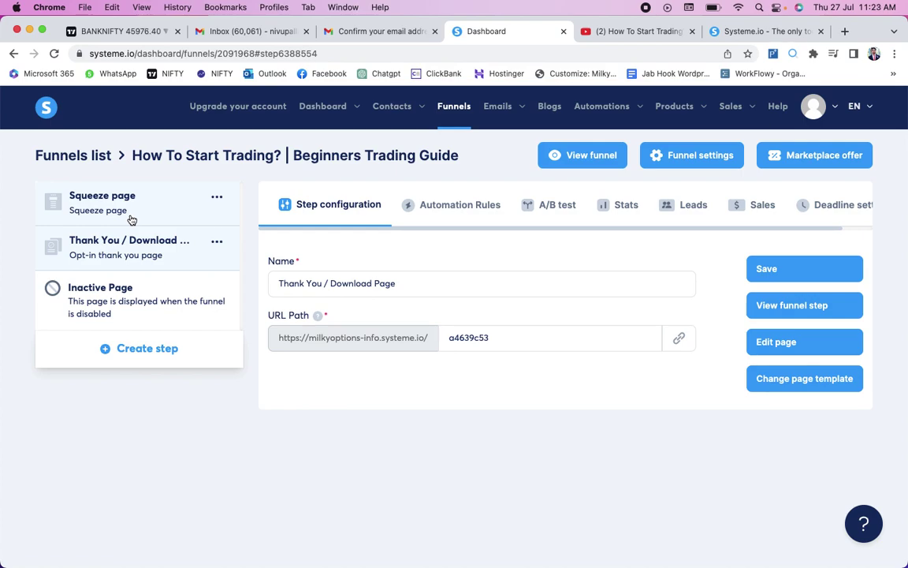
{"action": "left_click_drag", "start_coordinate": [61, 216], "coordinate": [76, 240]}
{"action": "left_click", "coordinate": [127, 209]}
{"action": "left_click", "coordinate": [134, 248]}
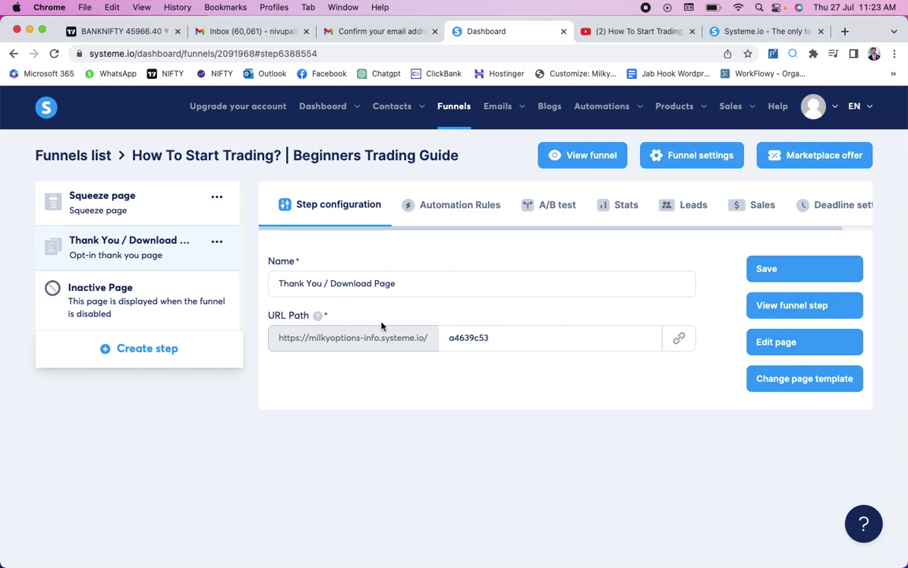
- Copy the thank-you page's URL and open the Squeeze page in the page editor
{"action": "left_click", "coordinate": [679, 340]}
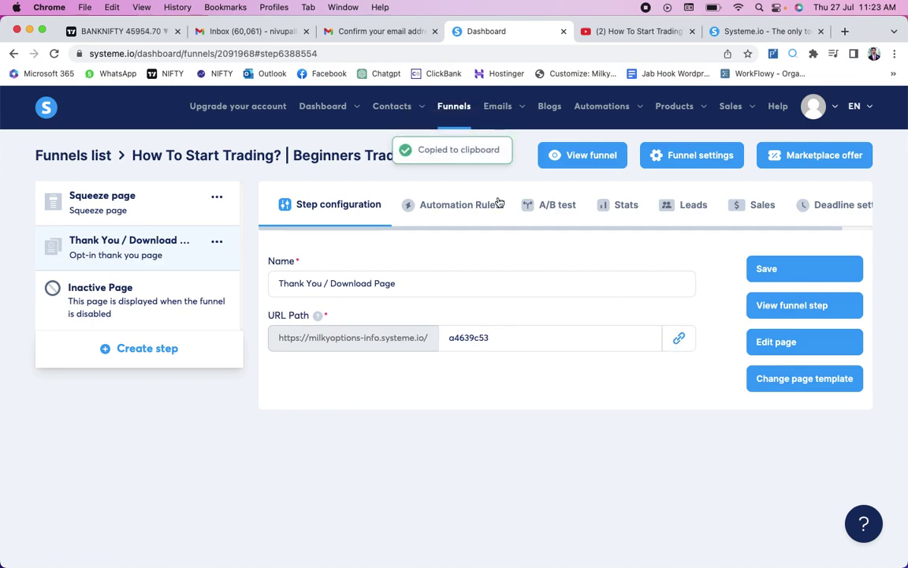
{"action": "left_click", "coordinate": [678, 341]}
{"action": "left_click", "coordinate": [125, 201]}
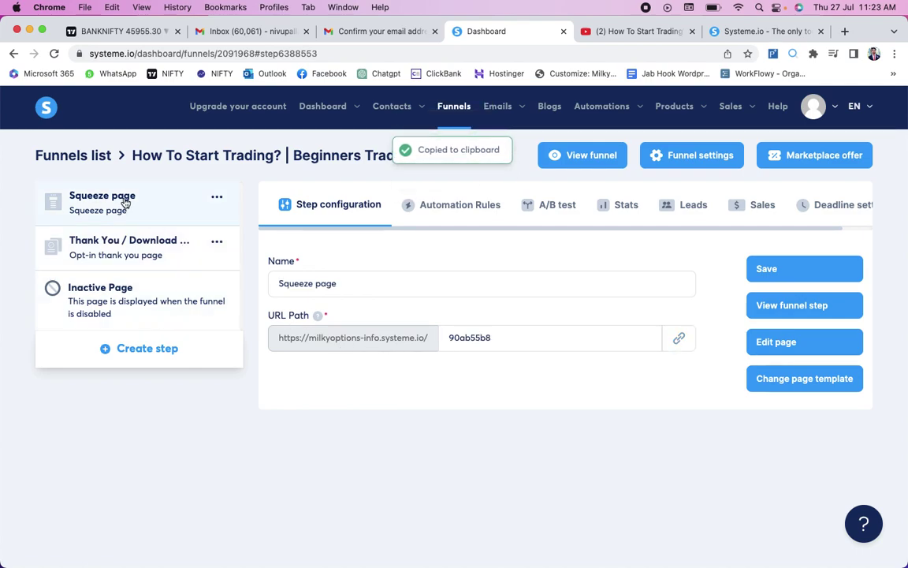
{"action": "left_click", "coordinate": [792, 341]}
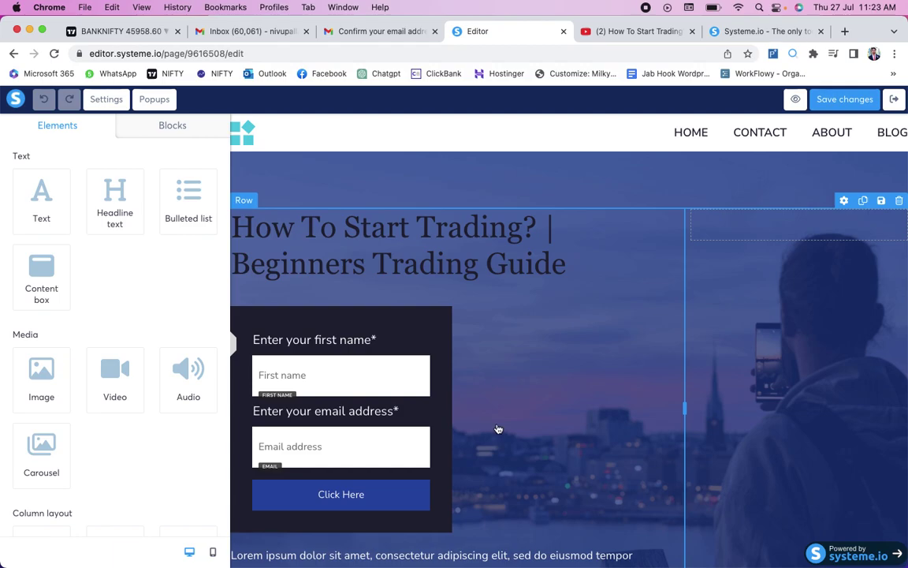
{"action": "scroll", "coordinate": [584, 423], "scroll_direction": "down", "scroll_amount": 2}
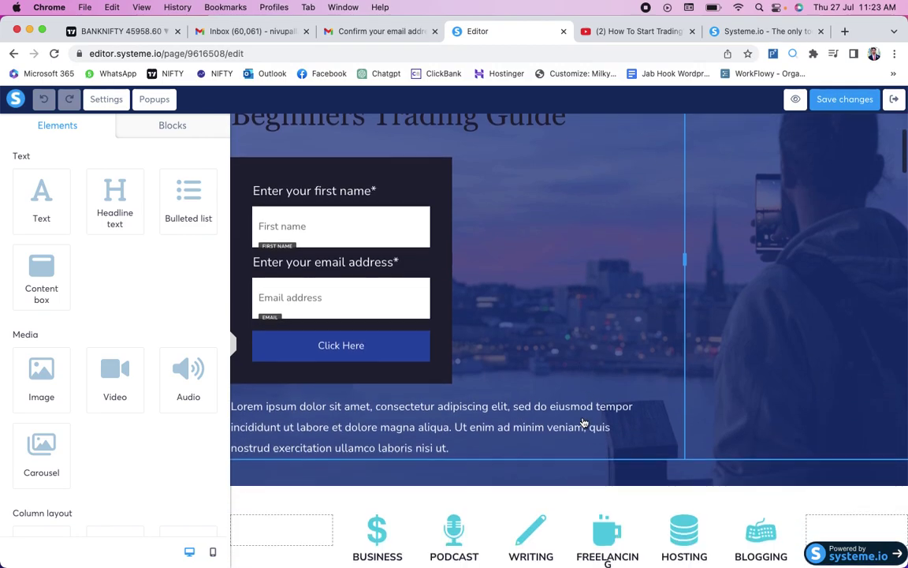
{"action": "left_click", "coordinate": [380, 354]}
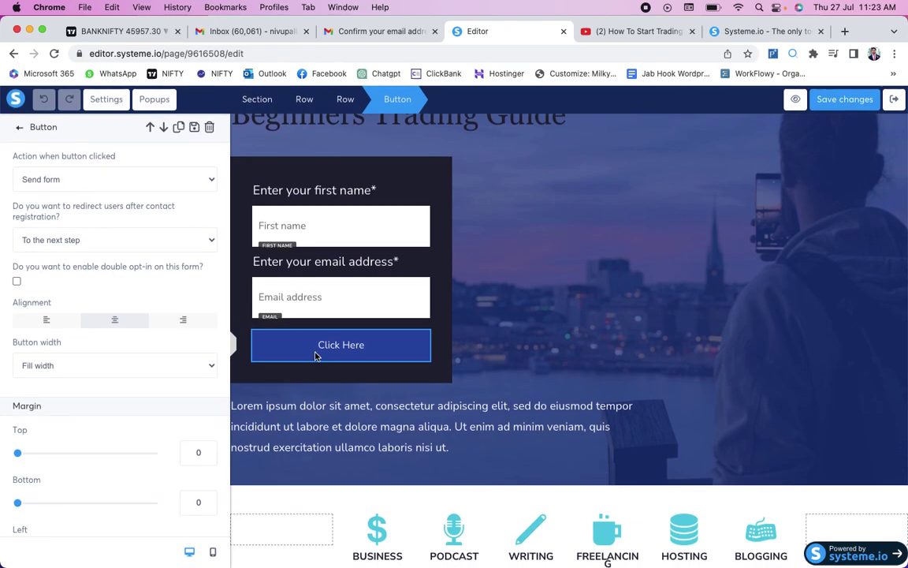
{"action": "left_click", "coordinate": [316, 358]}
{"action": "left_click", "coordinate": [326, 352]}
{"action": "left_click", "coordinate": [328, 352]}
{"action": "left_click", "coordinate": [328, 351]}
{"action": "left_click", "coordinate": [181, 180]}
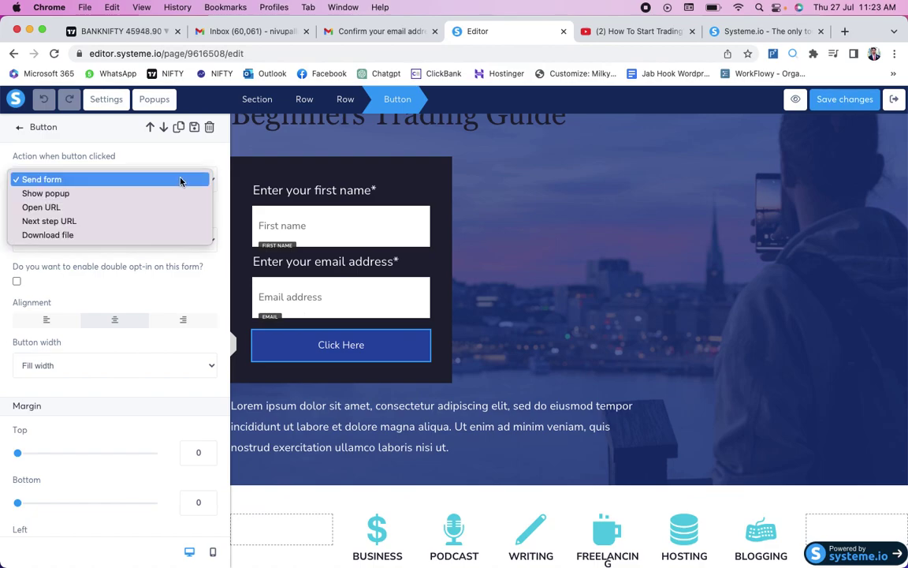
{"action": "left_click", "coordinate": [99, 207]}
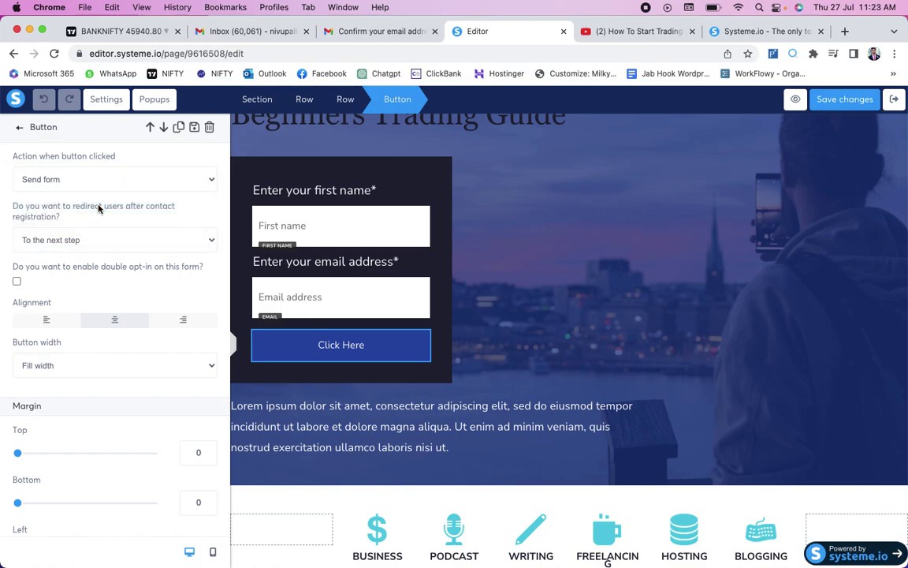
{"action": "left_click", "coordinate": [65, 228]}
{"action": "key", "text": "super+v"}
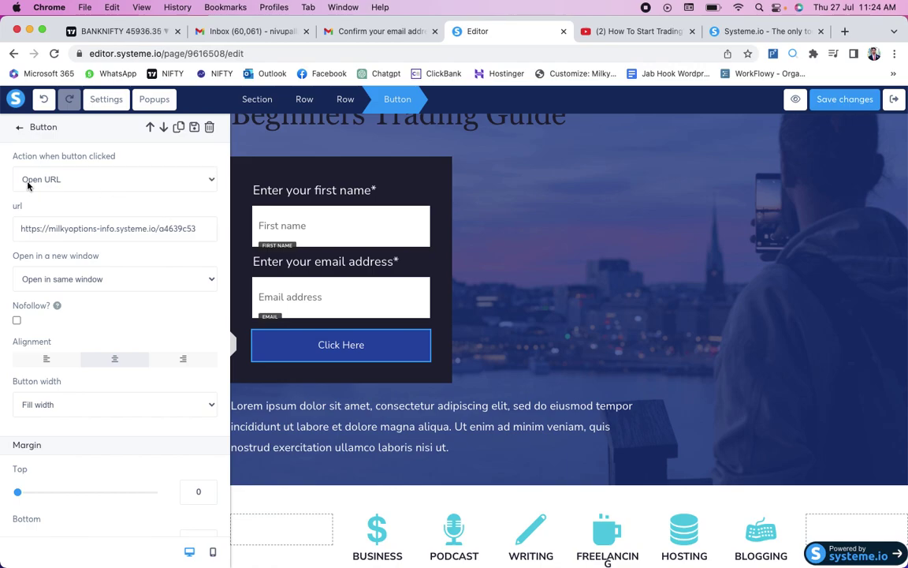
- Return the Click Here button's action to Send form
{"action": "left_click", "coordinate": [211, 181]}
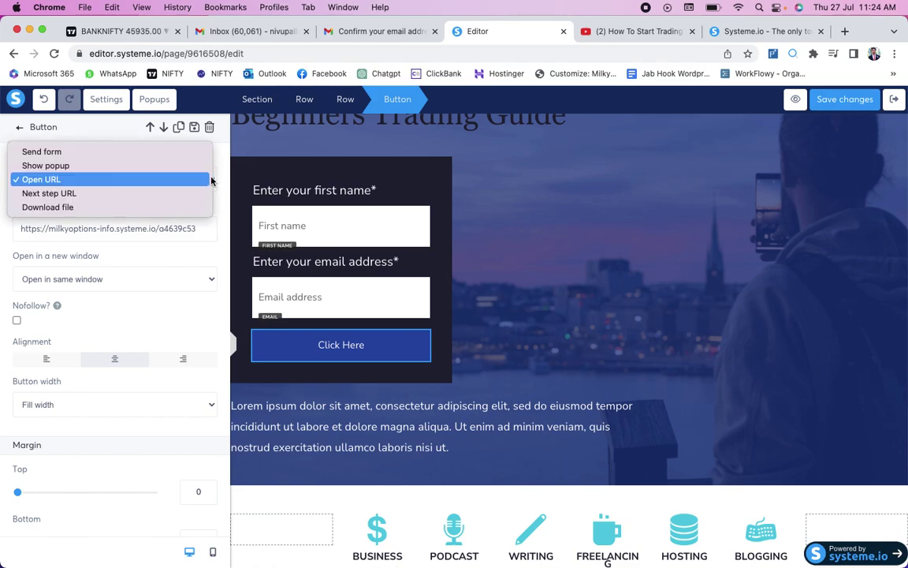
{"action": "left_click", "coordinate": [156, 156]}
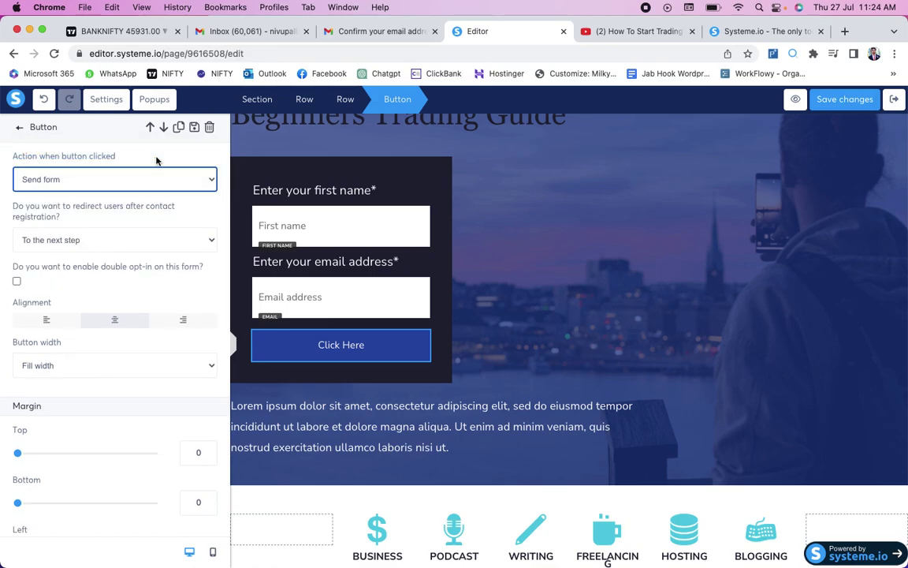
{"action": "left_click", "coordinate": [198, 179]}
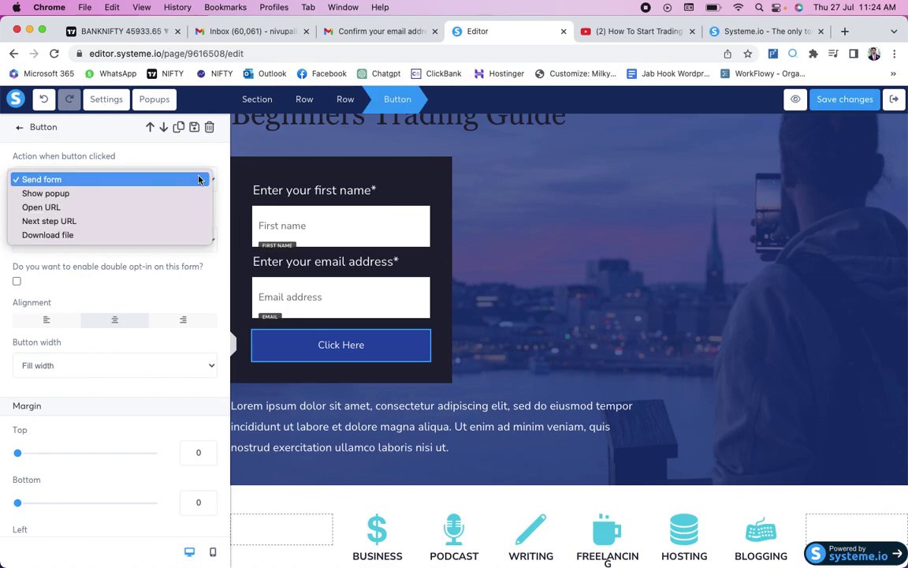
{"action": "left_click", "coordinate": [358, 346]}
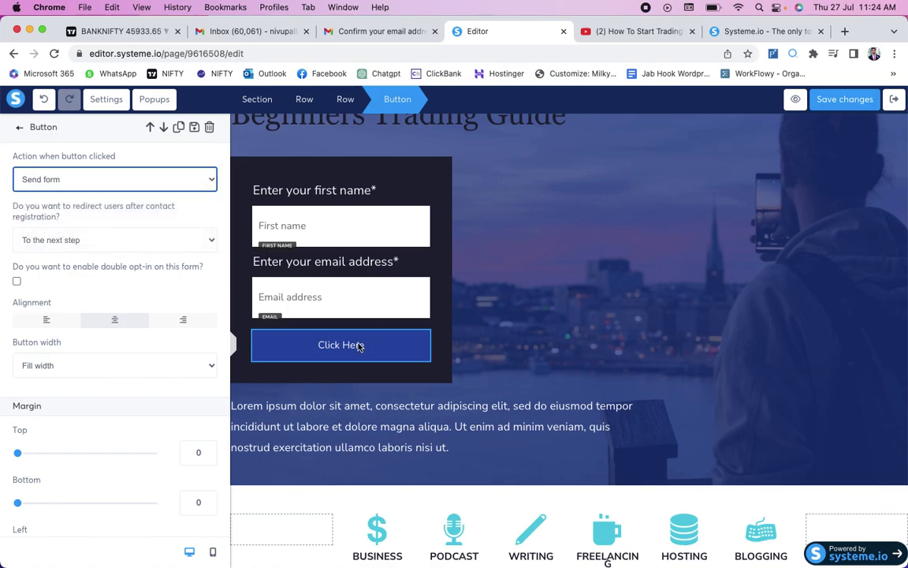
{"action": "left_click", "coordinate": [358, 346]}
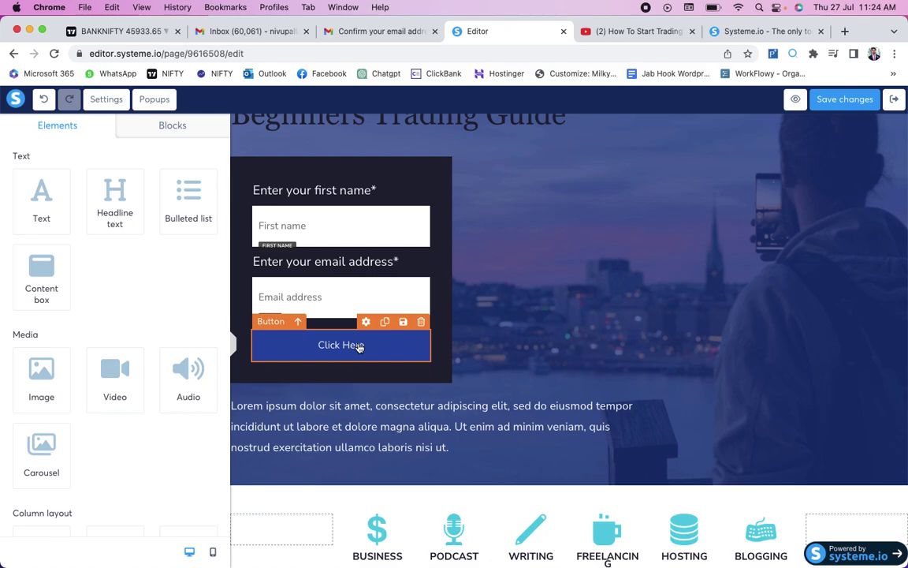
{"action": "left_click", "coordinate": [358, 346]}
- Try Open URL again as the Click Here button's action and restore Send form
{"action": "left_click", "coordinate": [156, 180]}
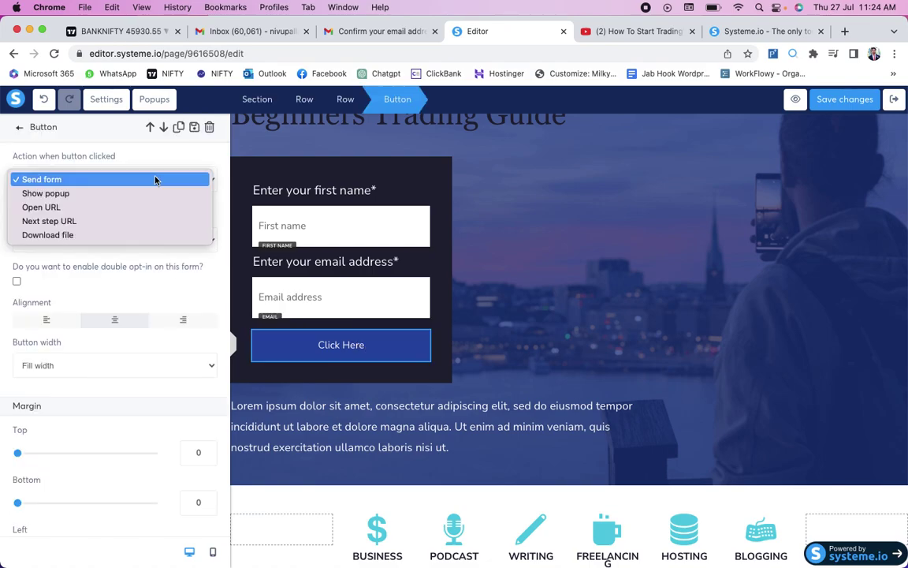
{"action": "left_click", "coordinate": [110, 207]}
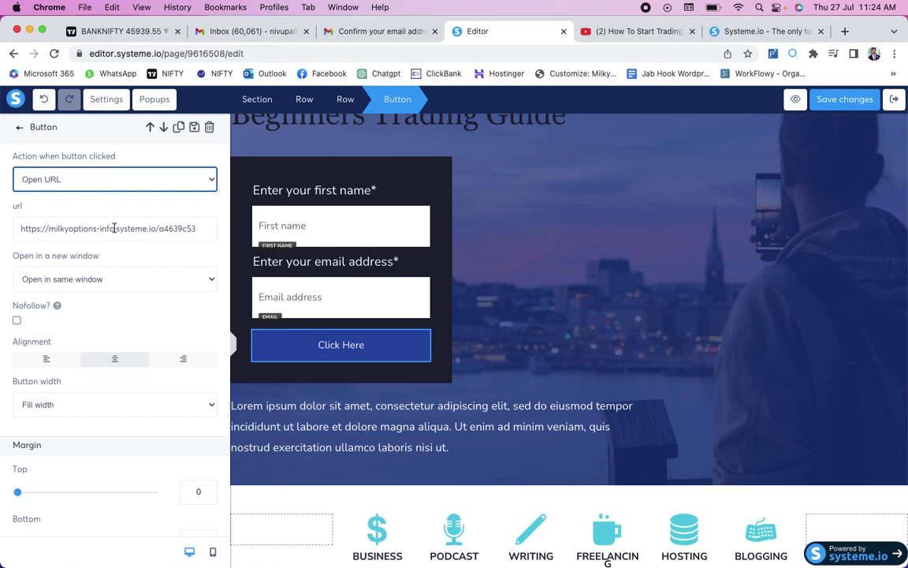
{"action": "left_click", "coordinate": [194, 181]}
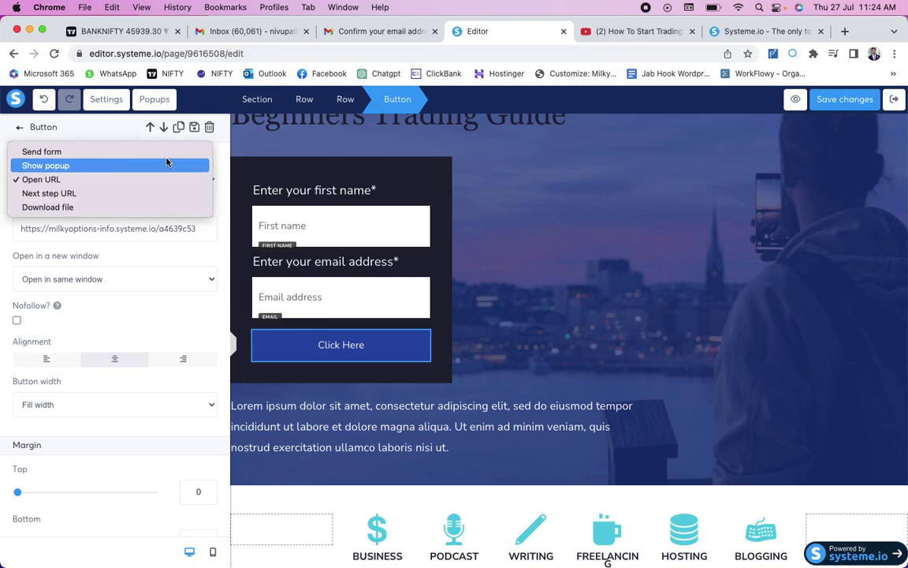
{"action": "left_click", "coordinate": [163, 151]}
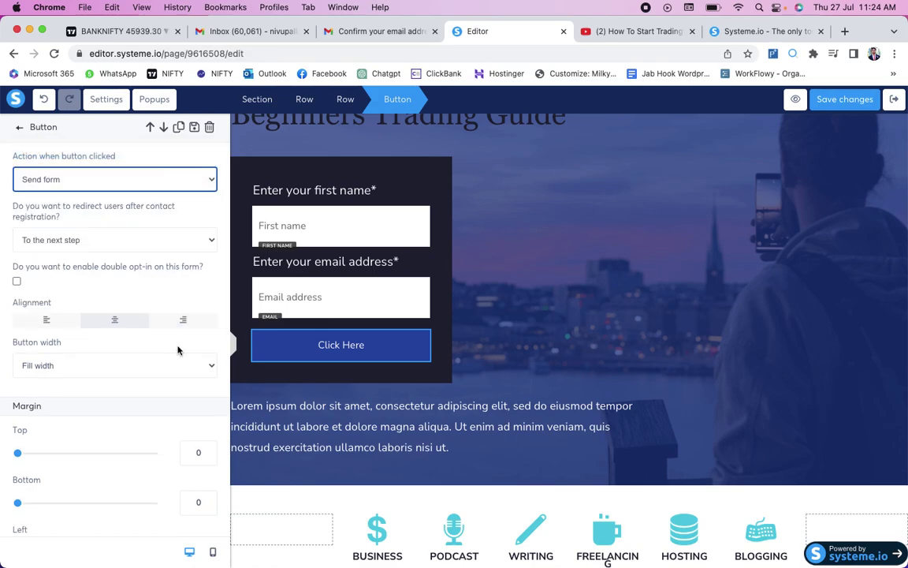
- Exit the squeeze page editor with the page saved, and save the Squeeze page's step configuration
{"action": "scroll", "coordinate": [179, 350], "scroll_direction": "down", "scroll_amount": 10}
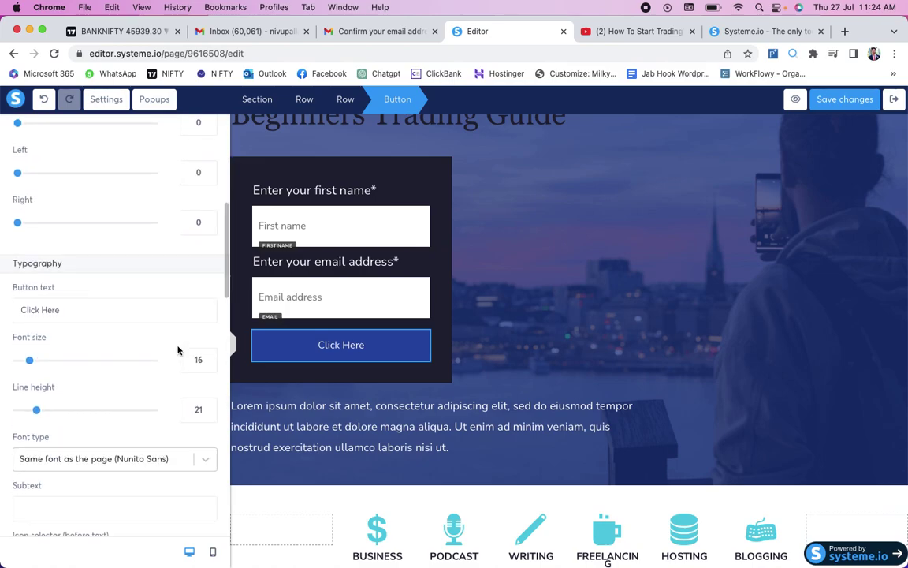
{"action": "scroll", "coordinate": [118, 303], "scroll_direction": "up", "scroll_amount": 3}
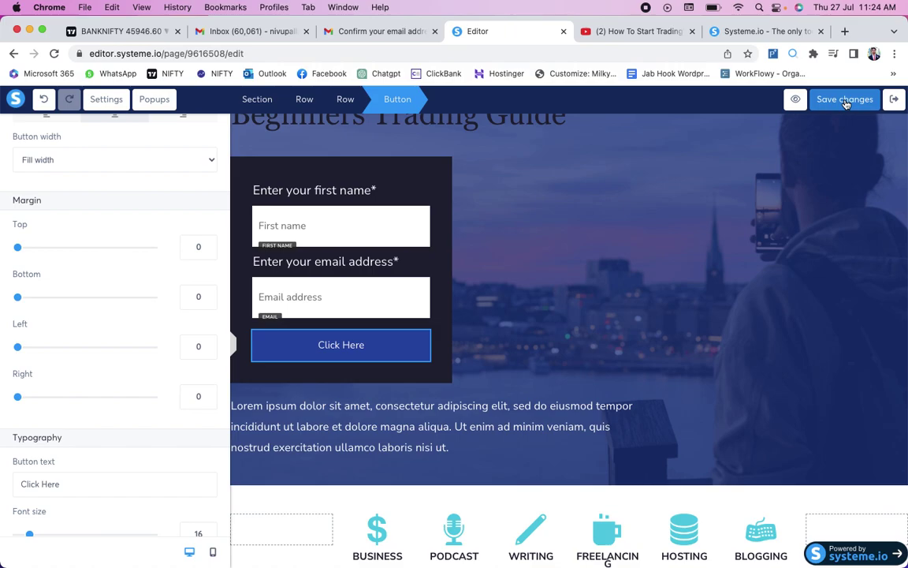
{"action": "left_click", "coordinate": [893, 101]}
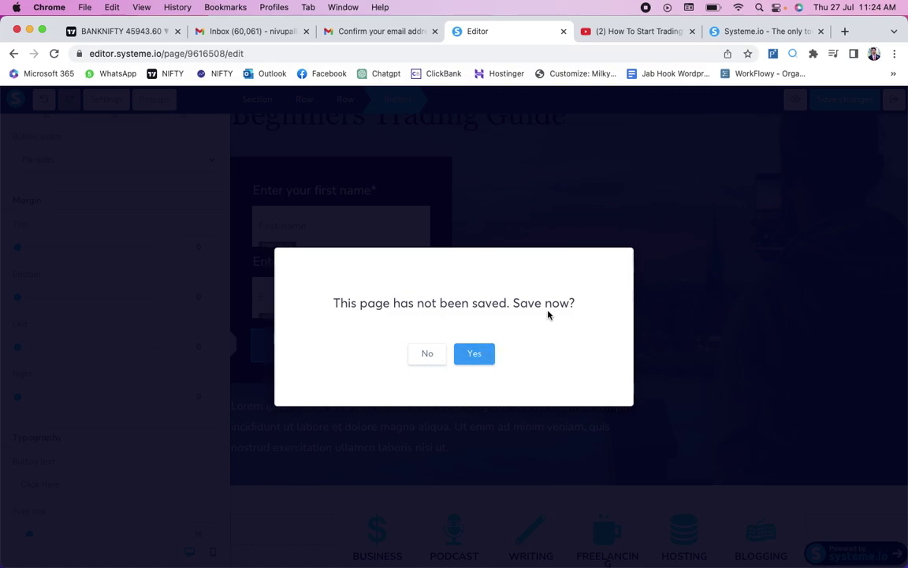
{"action": "left_click", "coordinate": [465, 364]}
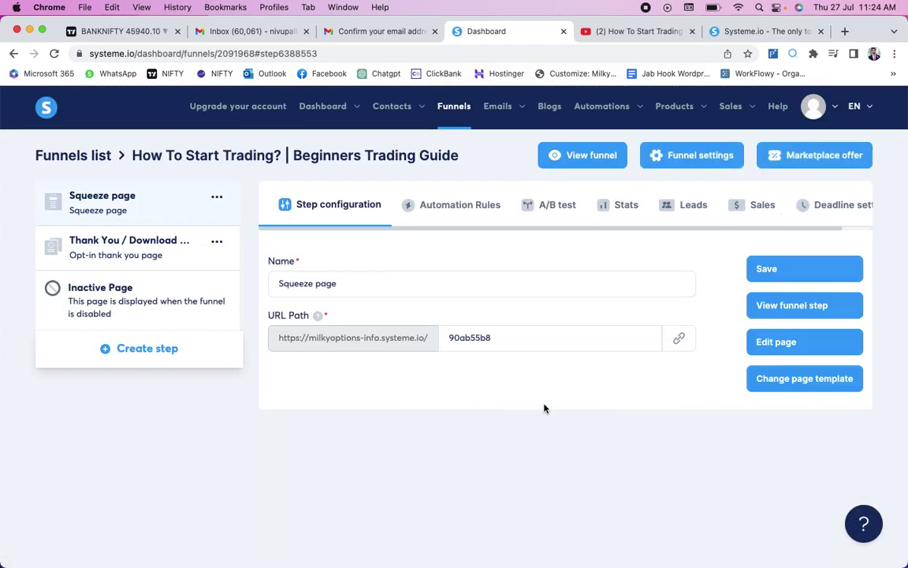
{"action": "left_click", "coordinate": [772, 270]}
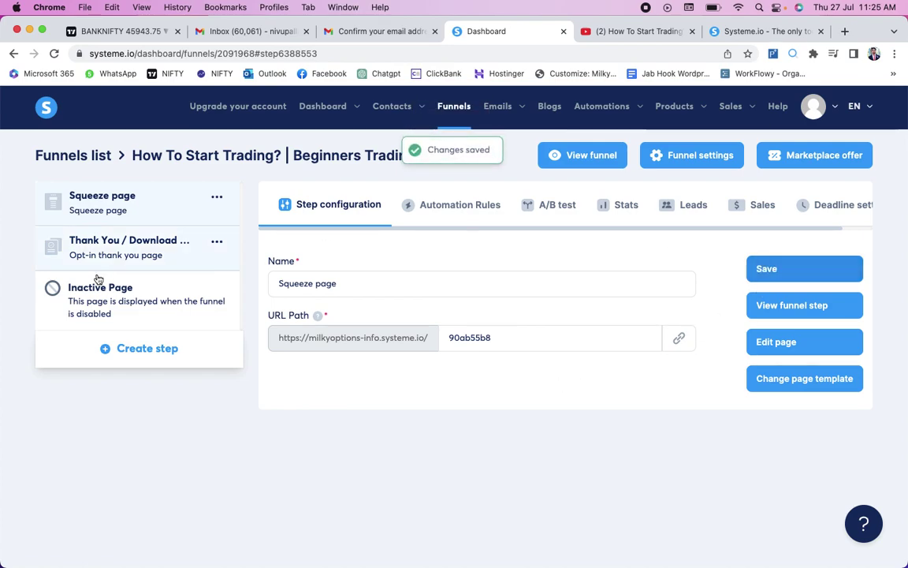
- View the live "How To Start Trading? | Beginners Trading Guide" funnel from the funnels list and select its page URL
{"action": "left_click", "coordinate": [69, 156]}
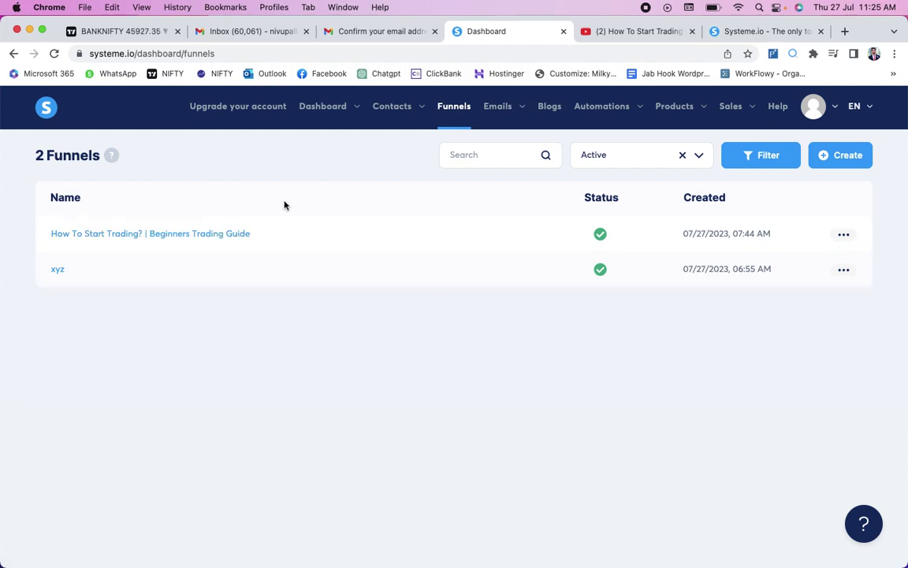
{"action": "left_click", "coordinate": [850, 234]}
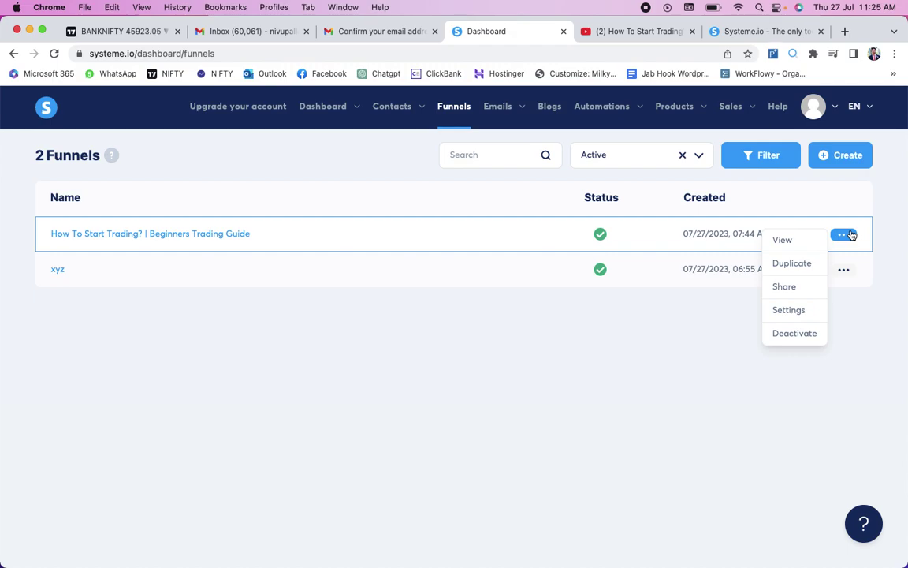
{"action": "left_click", "coordinate": [39, 270]}
{"action": "left_click", "coordinate": [844, 235]}
{"action": "left_click", "coordinate": [783, 240]}
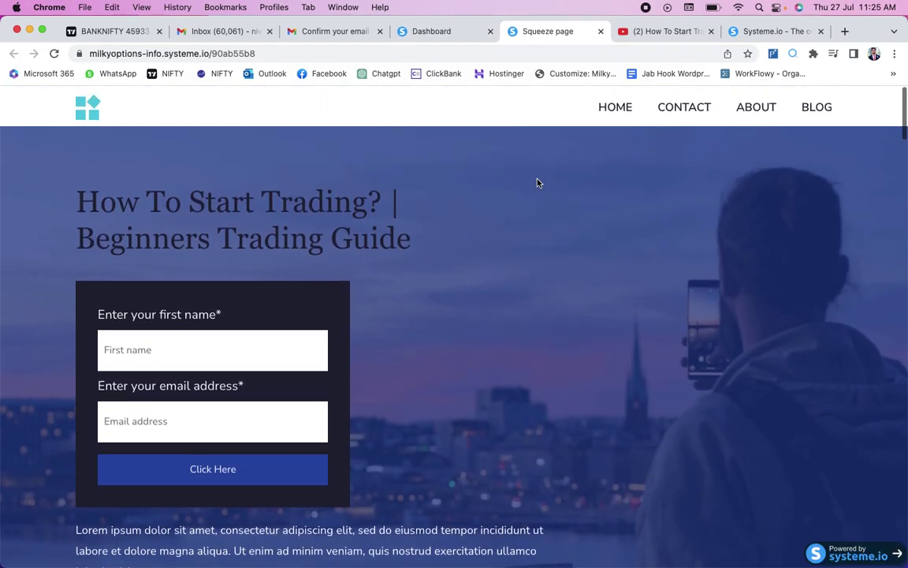
{"action": "left_click", "coordinate": [161, 53]}
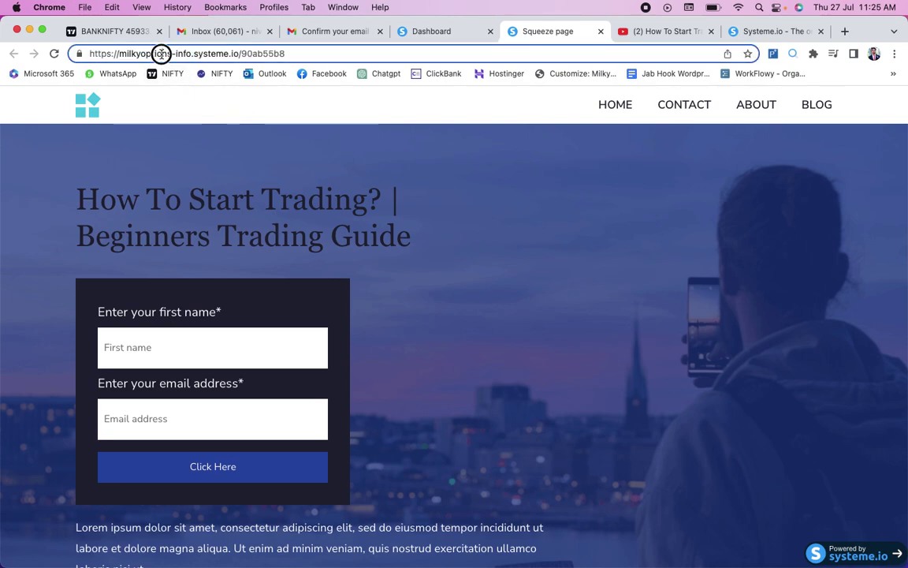
{"action": "double_click", "coordinate": [162, 54]}
{"action": "left_click_drag", "start_coordinate": [89, 54], "coordinate": [325, 45]}
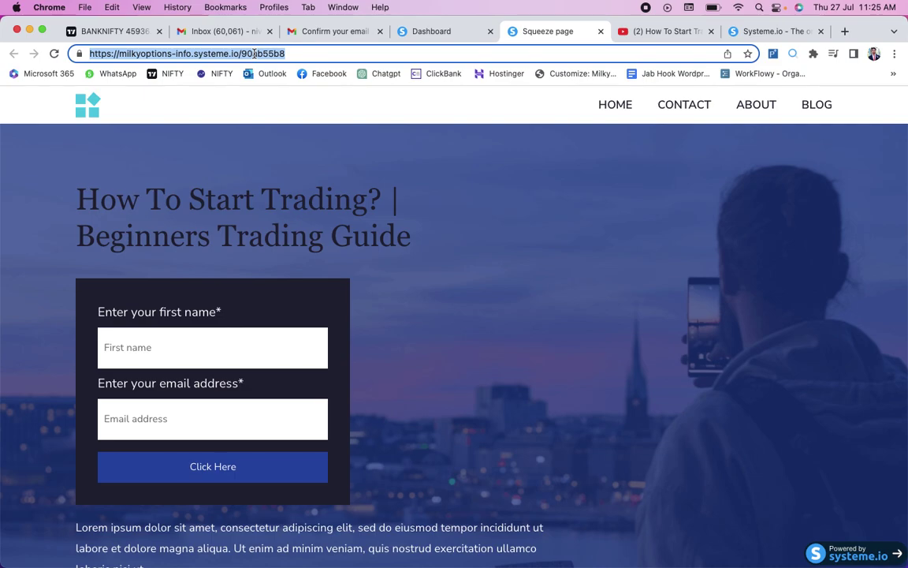
- Fill in the live squeeze page's first name and email address fields and submit the form
{"action": "left_click", "coordinate": [145, 347]}
{"action": "type", "text": "N"}
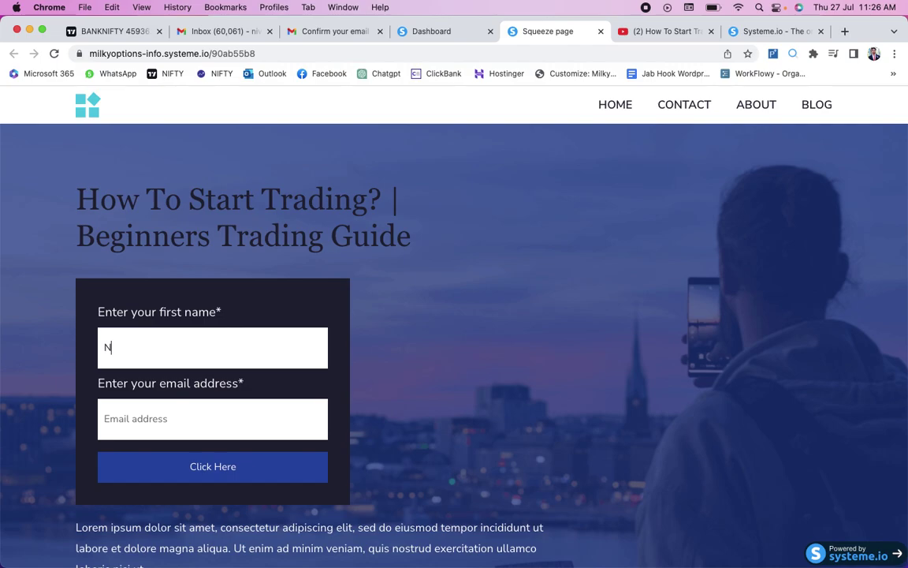
{"action": "left_click", "coordinate": [148, 425]}
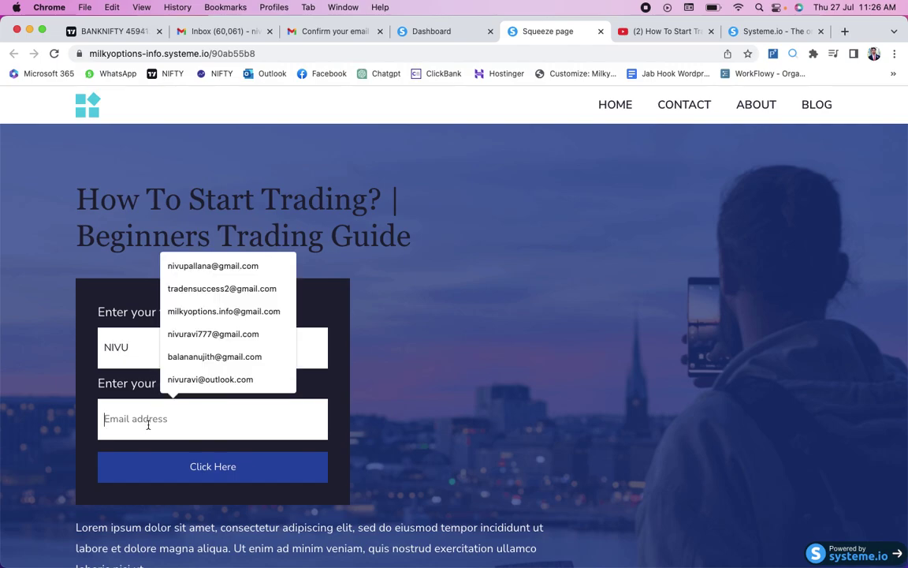
{"action": "left_click", "coordinate": [207, 288]}
{"action": "left_click", "coordinate": [227, 473]}
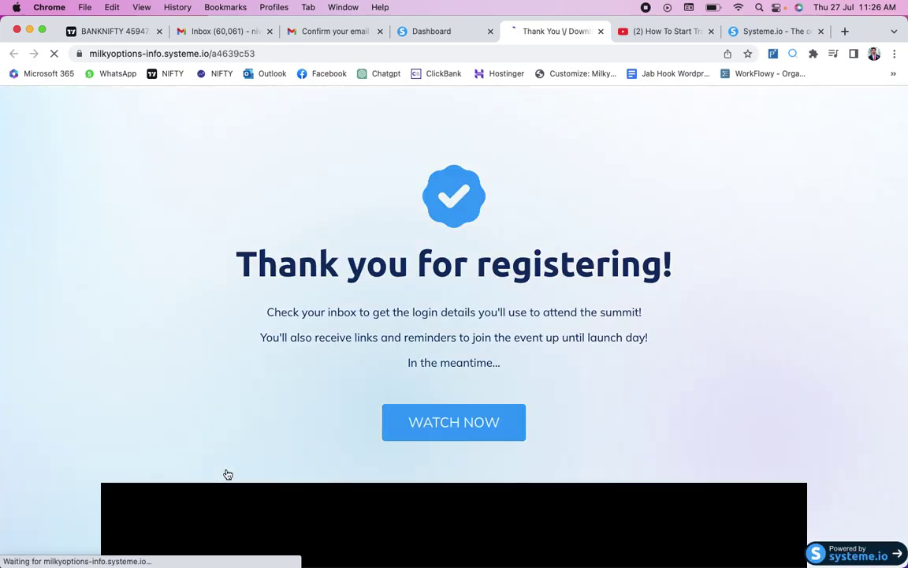
- Examine the live thank-you page from heading to embedded video and play the video
{"action": "scroll", "coordinate": [524, 337], "scroll_direction": "down", "scroll_amount": 5}
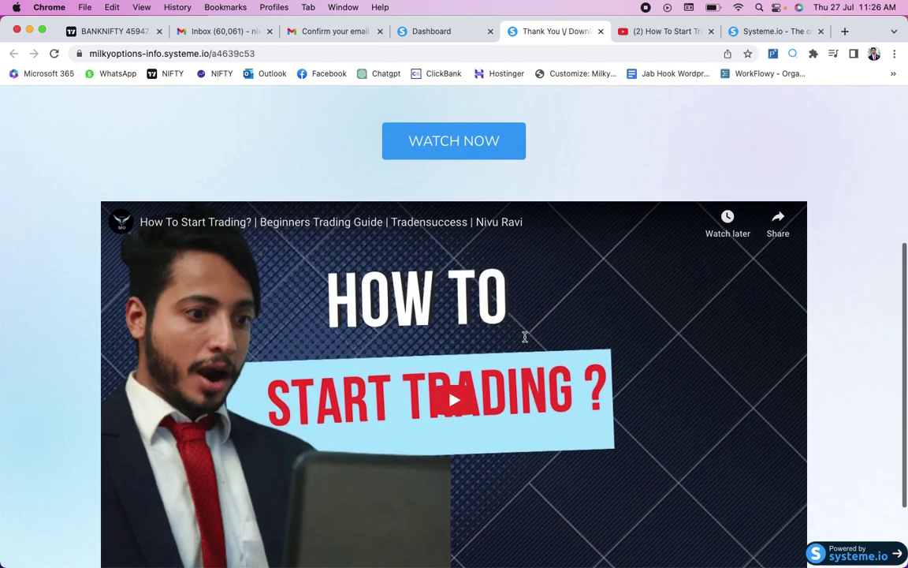
{"action": "scroll", "coordinate": [495, 391], "scroll_direction": "down", "scroll_amount": 2}
{"action": "scroll", "coordinate": [495, 391], "scroll_direction": "up", "scroll_amount": 2}
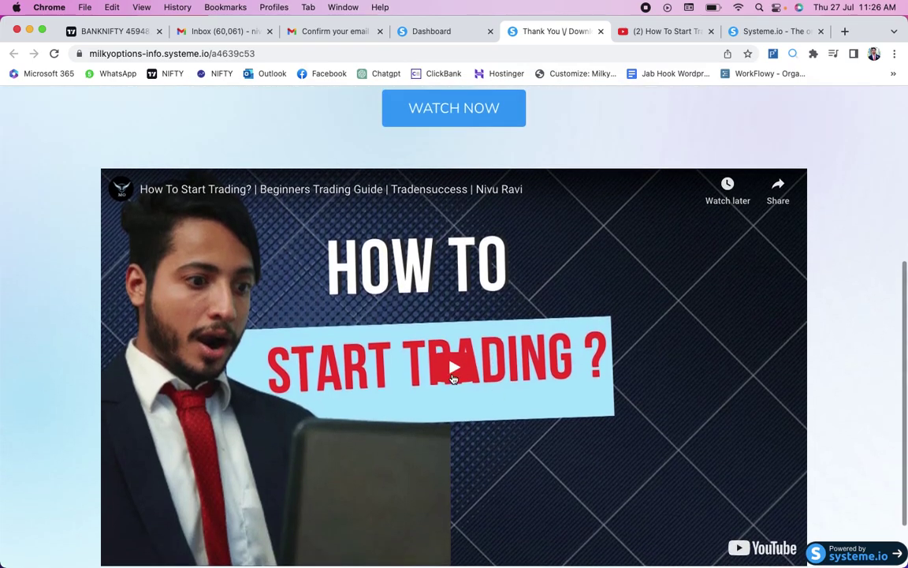
{"action": "left_click", "coordinate": [454, 375]}
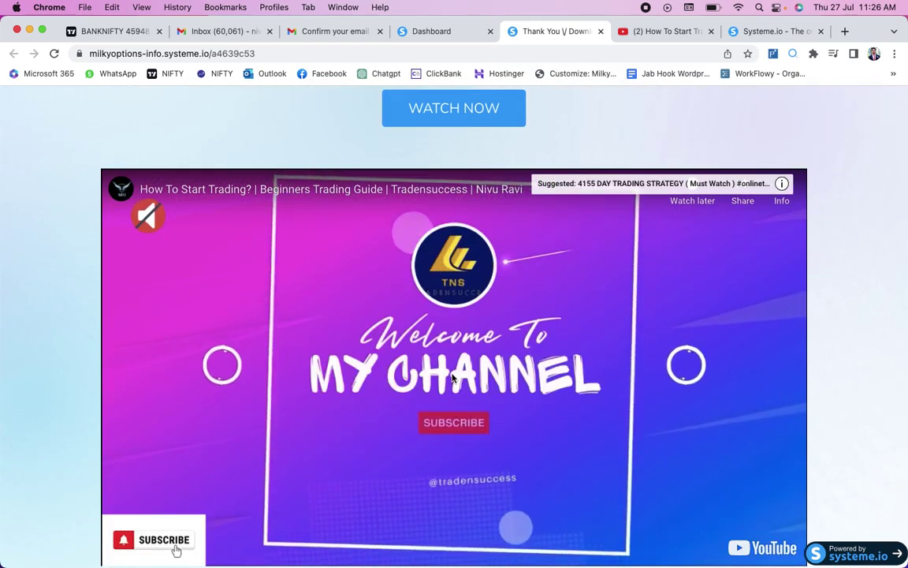
{"action": "scroll", "coordinate": [525, 235], "scroll_direction": "down", "scroll_amount": 3}
{"action": "scroll", "coordinate": [583, 237], "scroll_direction": "up", "scroll_amount": 8}
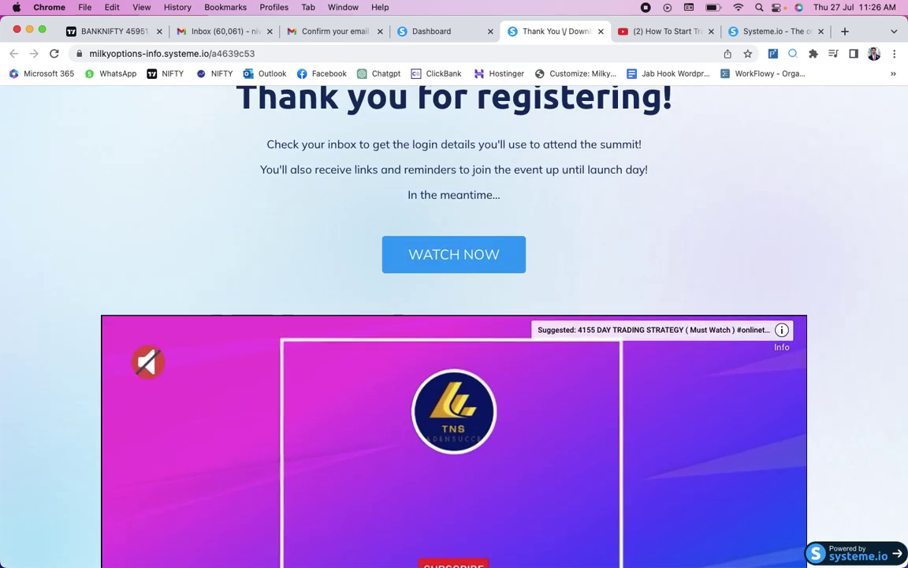
{"action": "scroll", "coordinate": [454, 315], "scroll_direction": "down", "scroll_amount": 8}
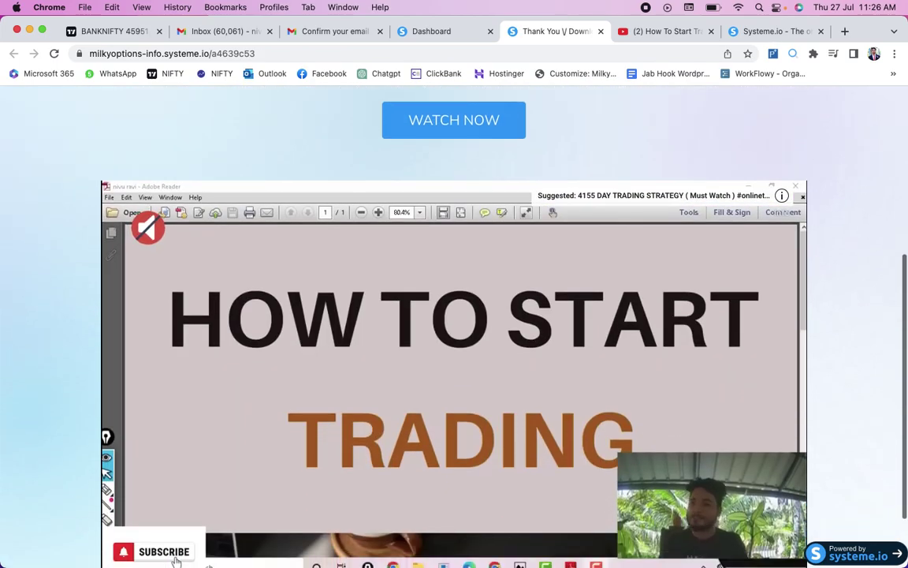
{"action": "scroll", "coordinate": [454, 315], "scroll_direction": "up", "scroll_amount": 4}
{"action": "scroll", "coordinate": [454, 315], "scroll_direction": "up", "scroll_amount": 8}
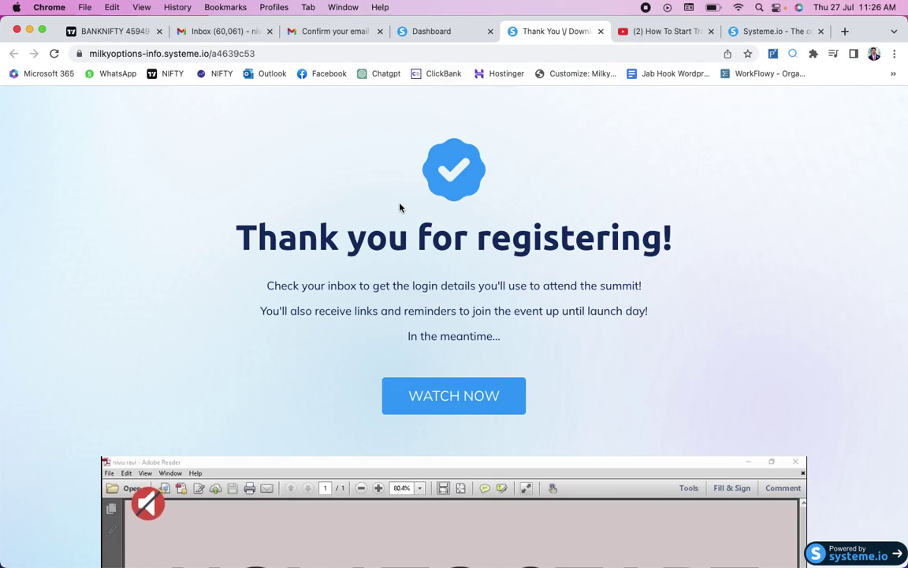
- Return to the Systeme.io dashboard and check the contact list for the test registration's details
{"action": "left_click", "coordinate": [440, 35]}
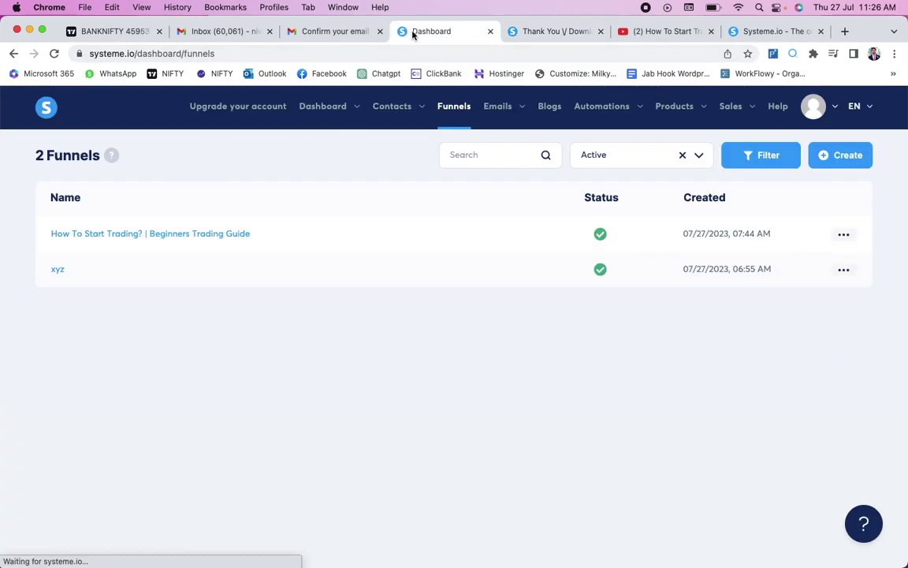
{"action": "mouse_move", "coordinate": [410, 116]}
{"action": "left_click", "coordinate": [412, 143]}
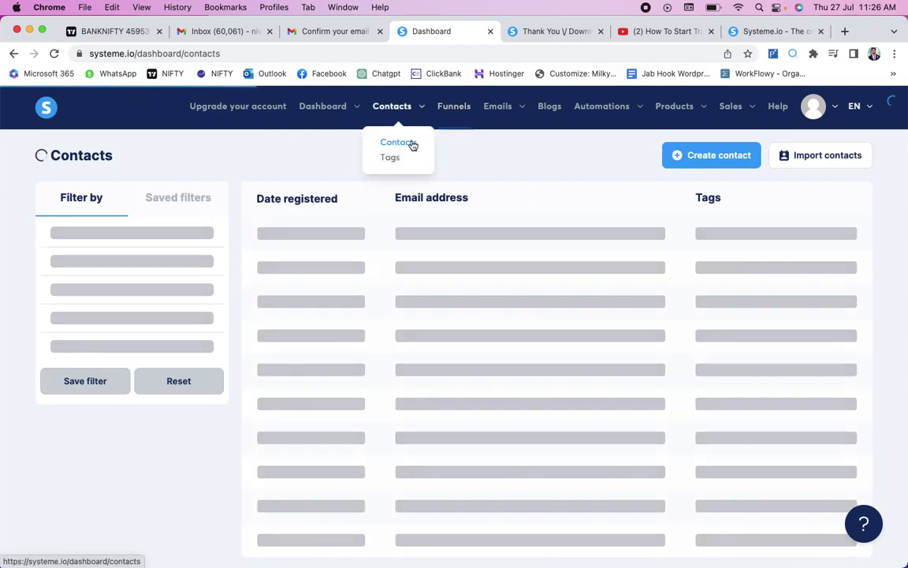
{"action": "mouse_move", "coordinate": [465, 247]}
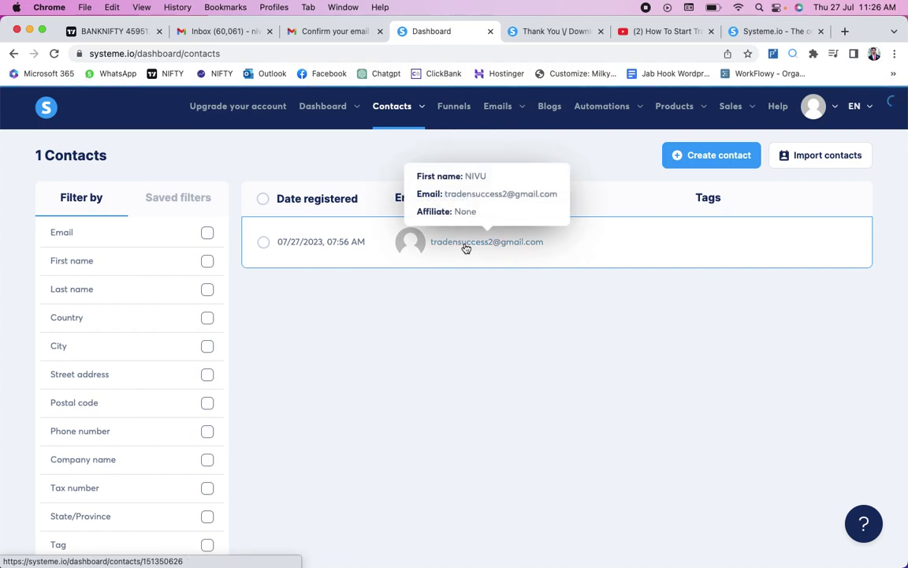